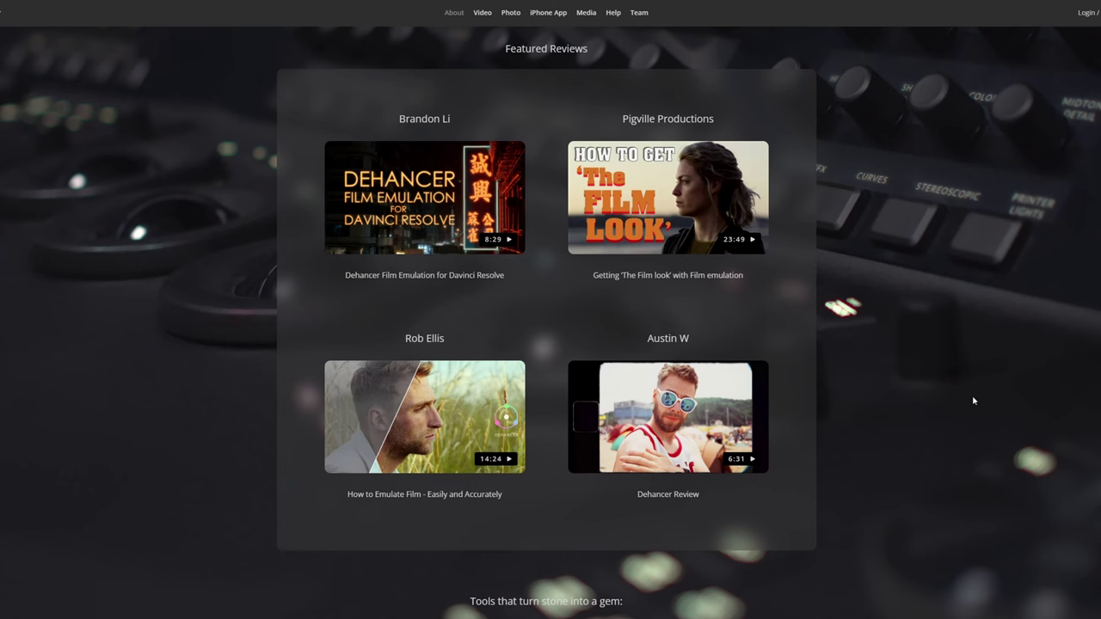
# Open the Photo section of the Dehancer website.
pyautogui.click(509, 13)
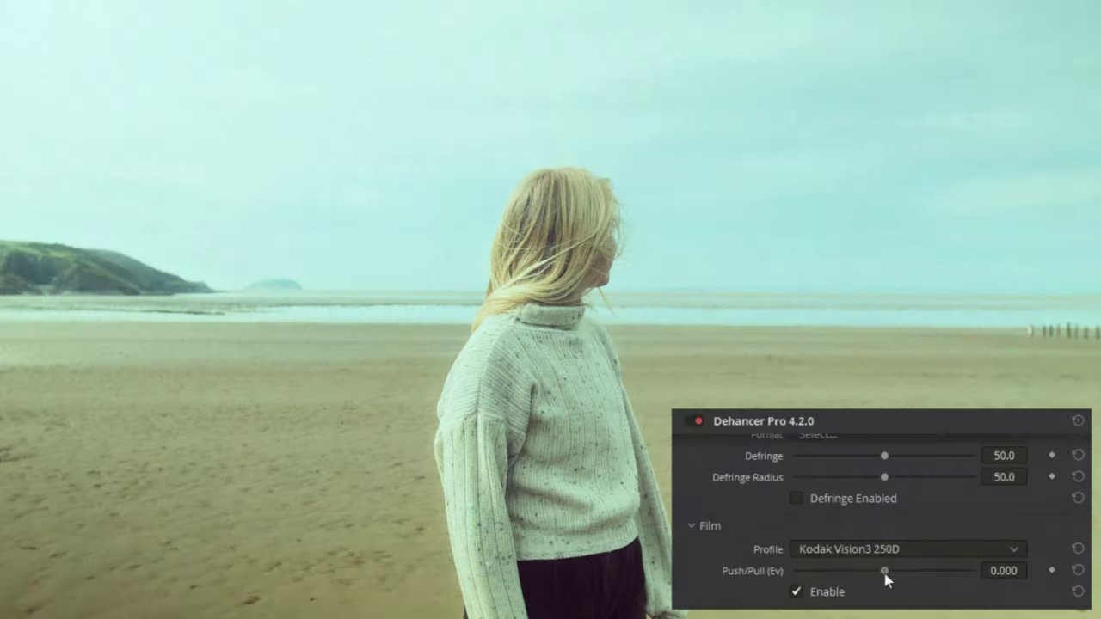
# In Dehancer Pro 4.2.0, raise the Push/Pull exposure of the Kodak Vision3 250D film profile.
pyautogui.moveTo(885, 570); pyautogui.dragTo(990, 581)
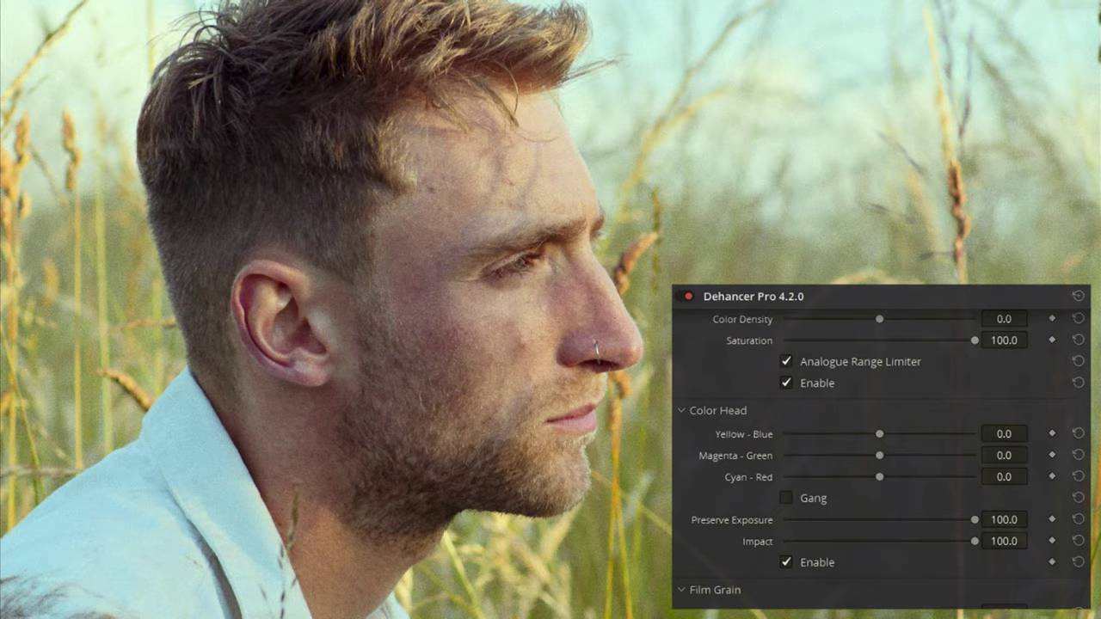
pyautogui.scroll(10, 1033, 476)
pyautogui.scroll(7, 1033, 476)
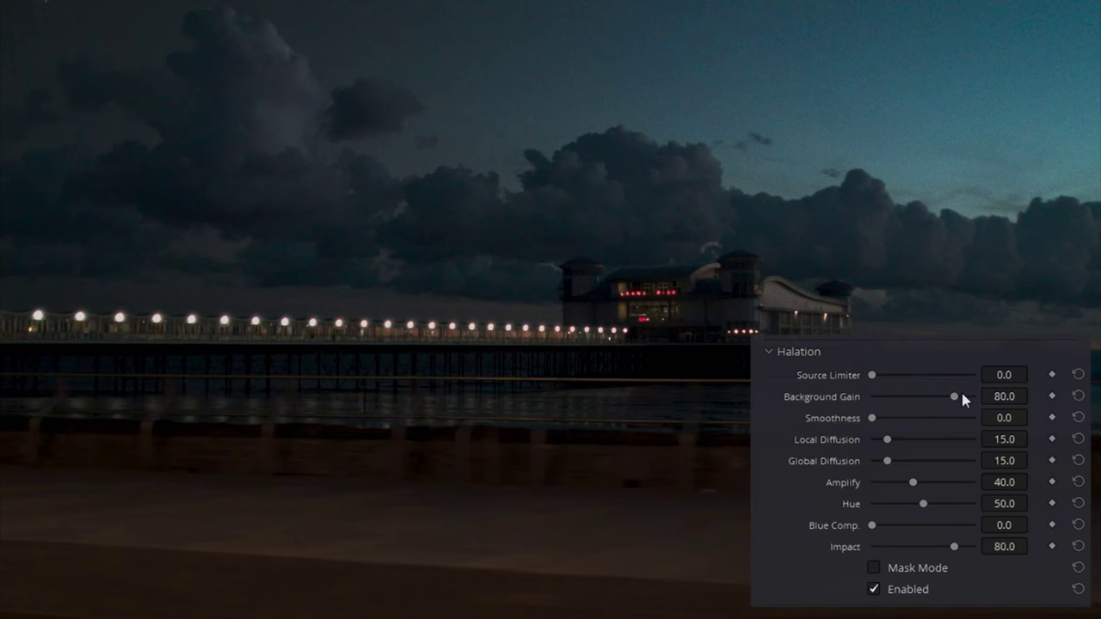
# Tune the Halation effect on the night pier shot, adjusting source limiter, background gain, smoothness, diffusion, amplify, hue and impact.
pyautogui.moveTo(953, 397); pyautogui.dragTo(975, 397)
pyautogui.moveTo(871, 375); pyautogui.dragTo(927, 375)
pyautogui.doubleClick(927, 375)
pyautogui.moveTo(886, 418)
pyautogui.mouseDown()
pyautogui.moveTo(974, 418)
pyautogui.moveTo(885, 419)
pyautogui.mouseUp()
pyautogui.moveTo(887, 440); pyautogui.dragTo(962, 482)
pyautogui.moveTo(925, 461)
pyautogui.mouseDown()
pyautogui.moveTo(903, 460)
pyautogui.moveTo(927, 461)
pyautogui.mouseUp()
pyautogui.moveTo(923, 503)
pyautogui.mouseDown()
pyautogui.moveTo(887, 499)
pyautogui.moveTo(918, 503)
pyautogui.mouseUp()
pyautogui.moveTo(936, 545); pyautogui.dragTo(936, 548)
pyautogui.moveTo(871, 375); pyautogui.dragTo(888, 377)
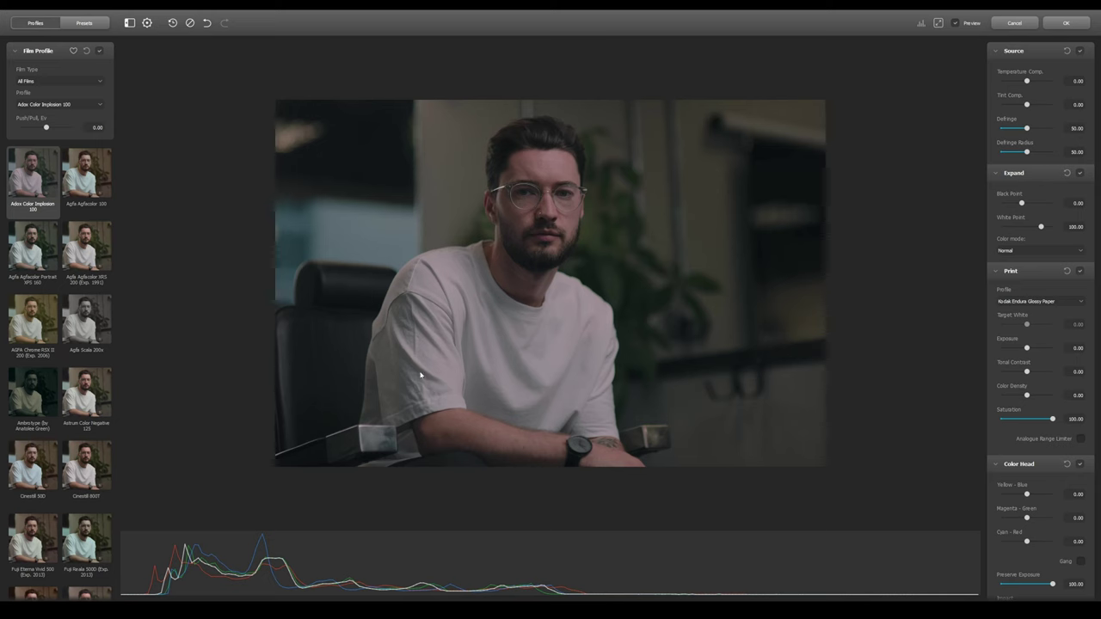
# In the Dehancer photo plug-in, try the Agfacolor XRS 200, AGFA Chrome RSX II 200, Cinestill 50D and Fujichrome Velvia 100 film profiles on the portrait.
pyautogui.click(95, 259)
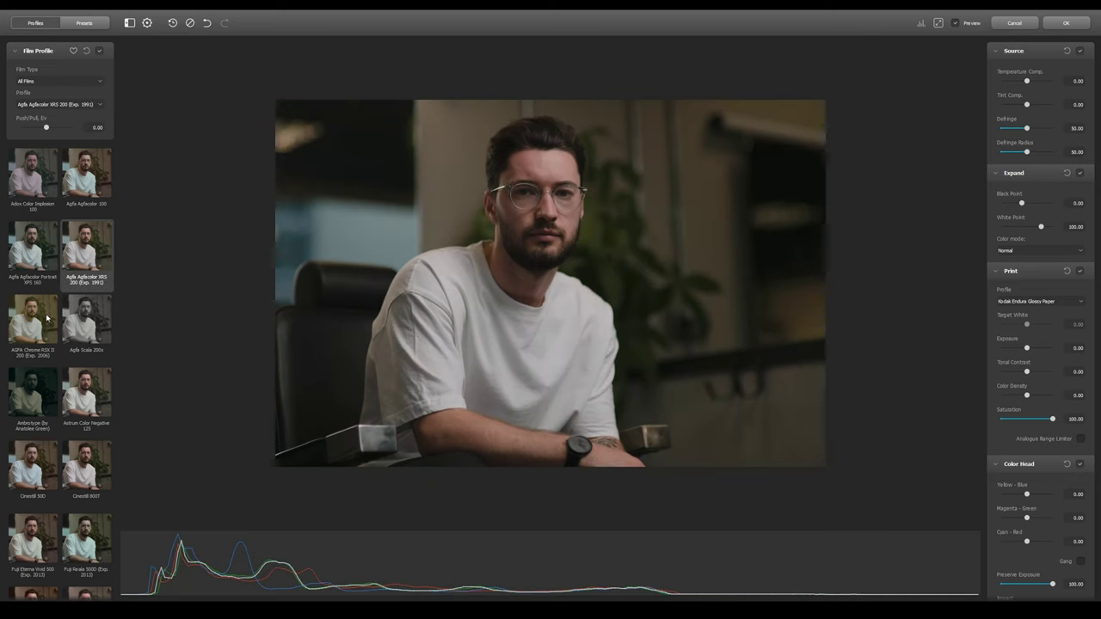
pyautogui.click(45, 314)
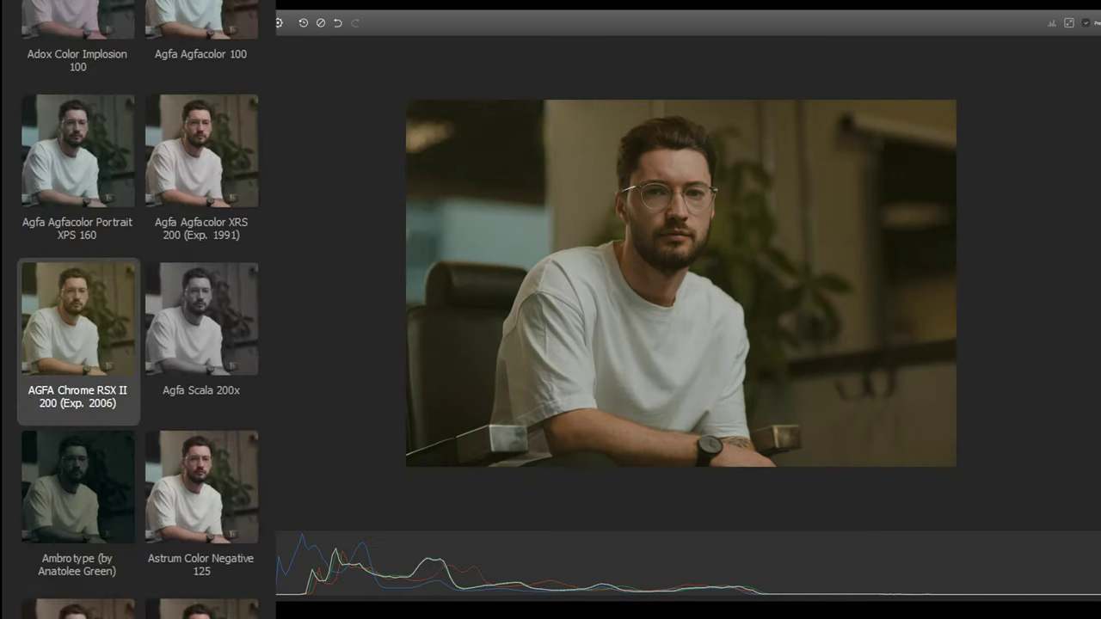
pyautogui.scroll(-3, 61, 427)
pyautogui.click(61, 427)
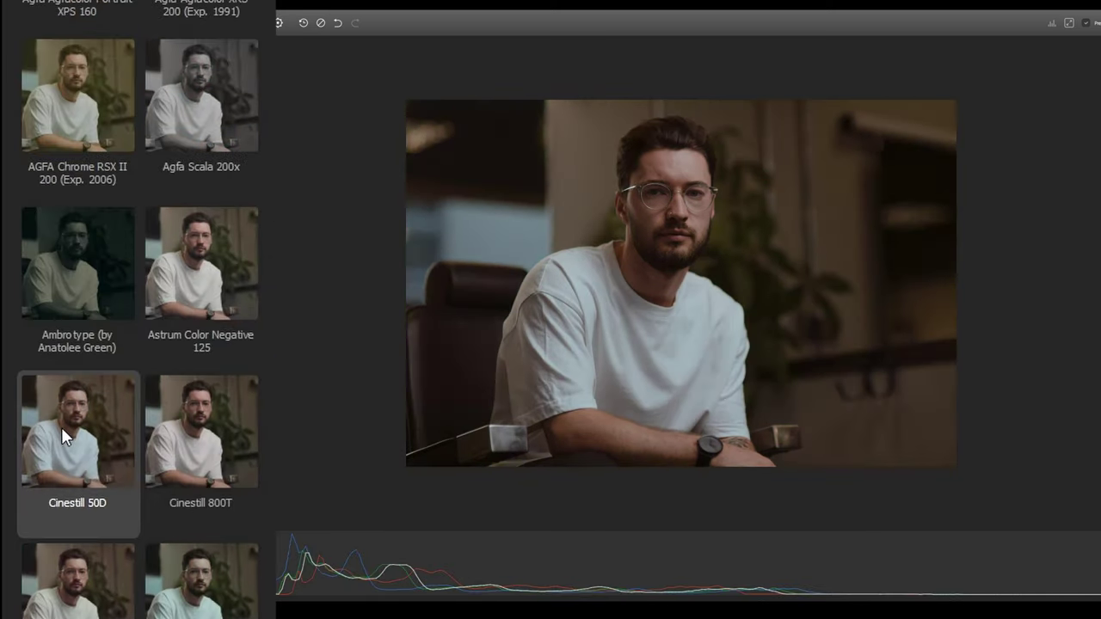
pyautogui.scroll(-7, 61, 425)
pyautogui.click(86, 332)
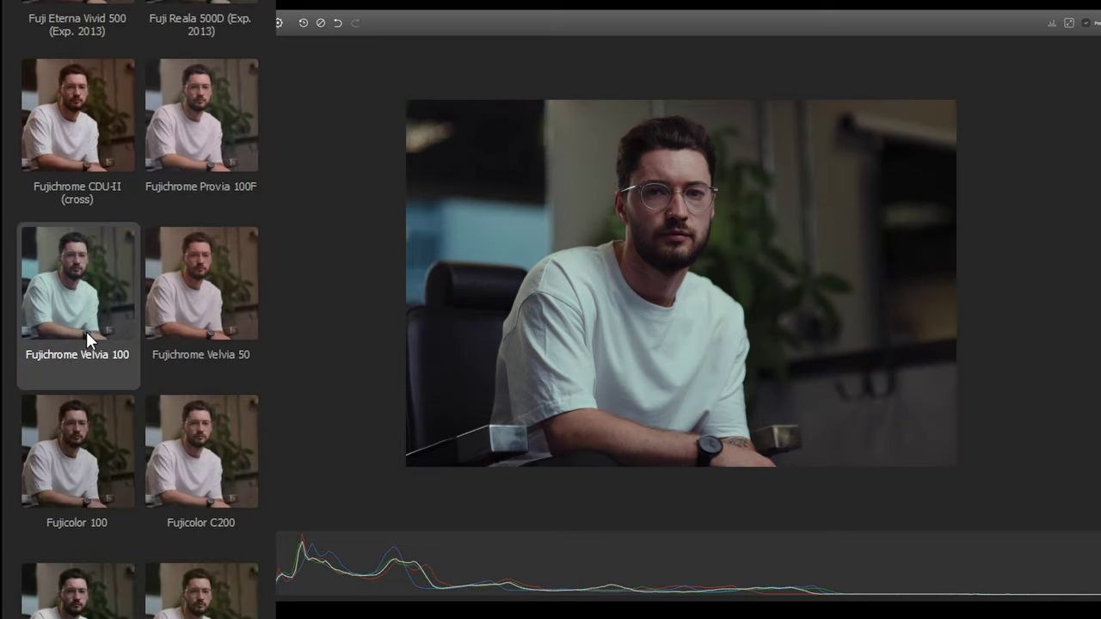
# Try the Fujicolor Pro 400H, Kodak Color Plus 200, Kodak Vision3 250D and Kodak Vision3 500T film profiles on the portrait.
pyautogui.scroll(-5, 86, 331)
pyautogui.click(165, 306)
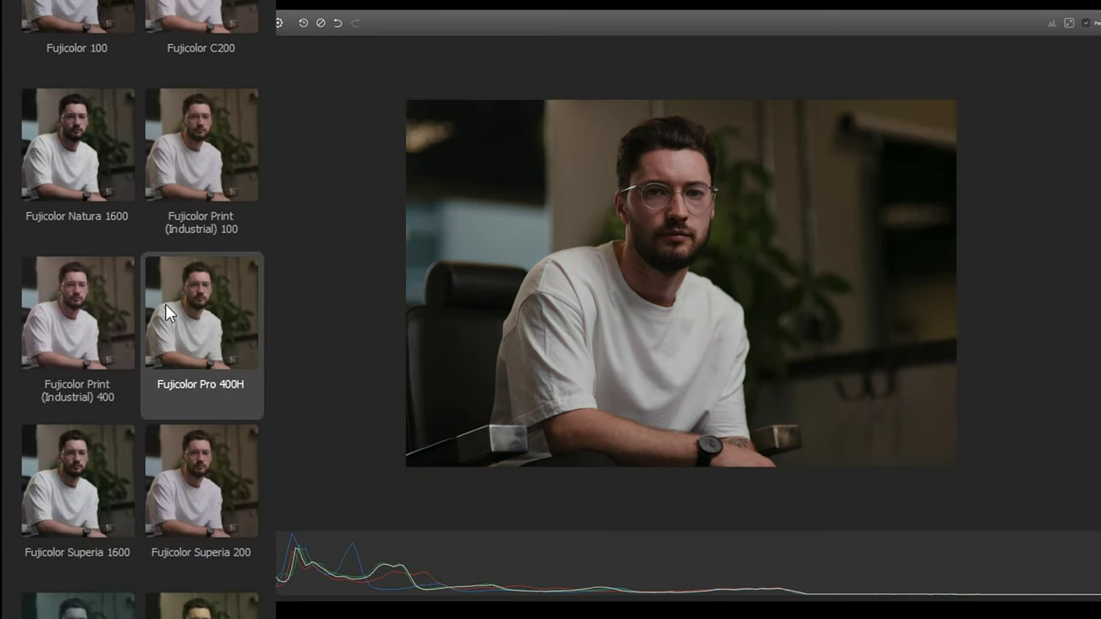
pyautogui.scroll(-8, 165, 305)
pyautogui.click(165, 305)
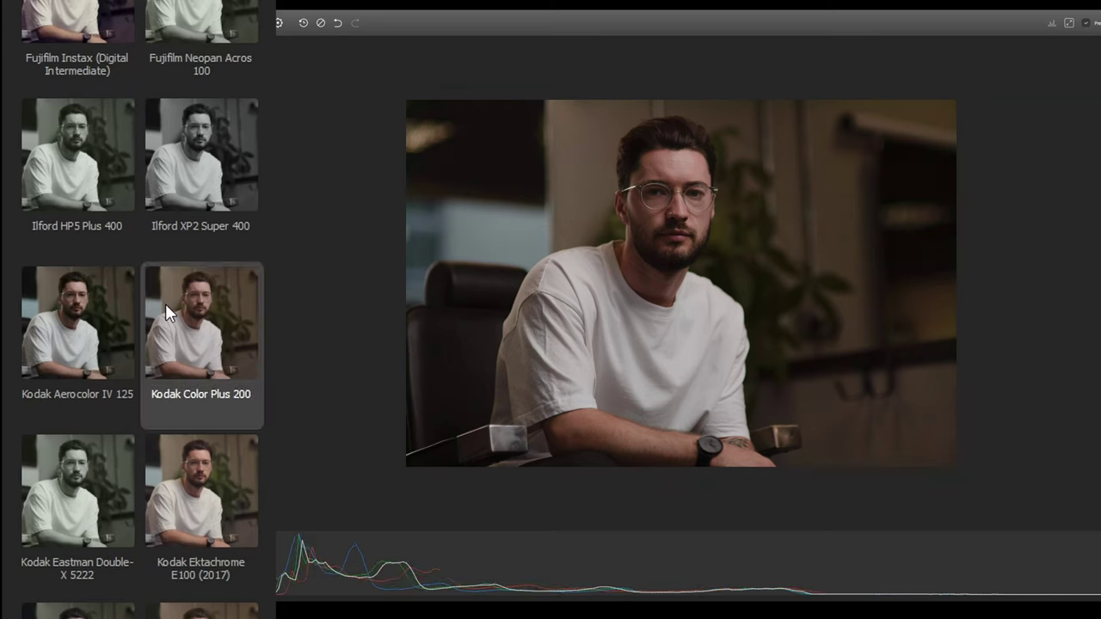
pyautogui.scroll(-8, 165, 306)
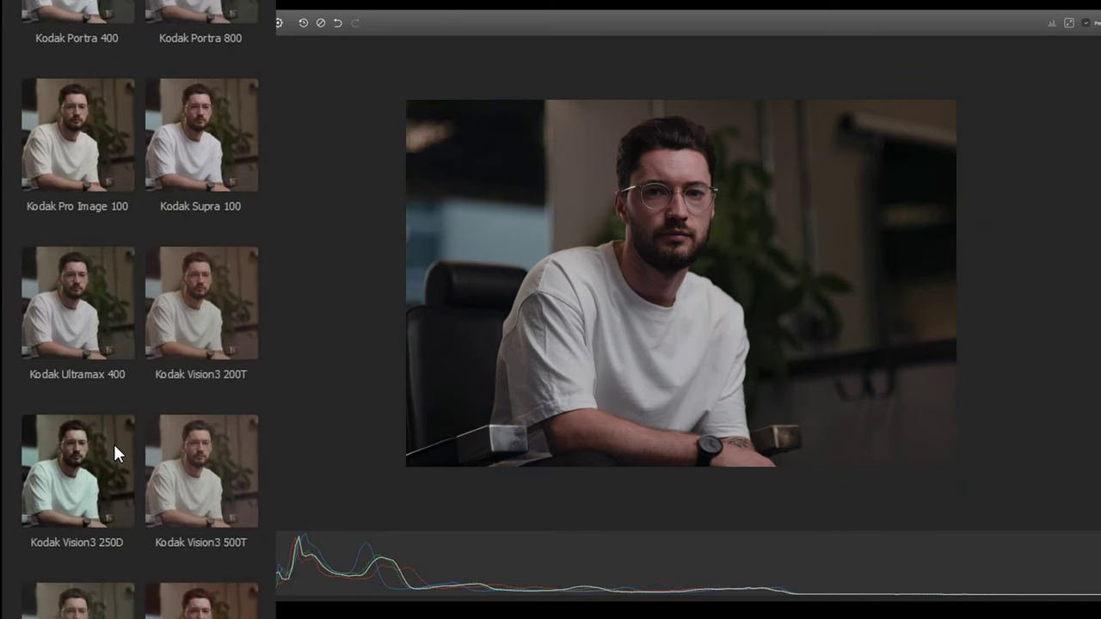
pyautogui.click(113, 454)
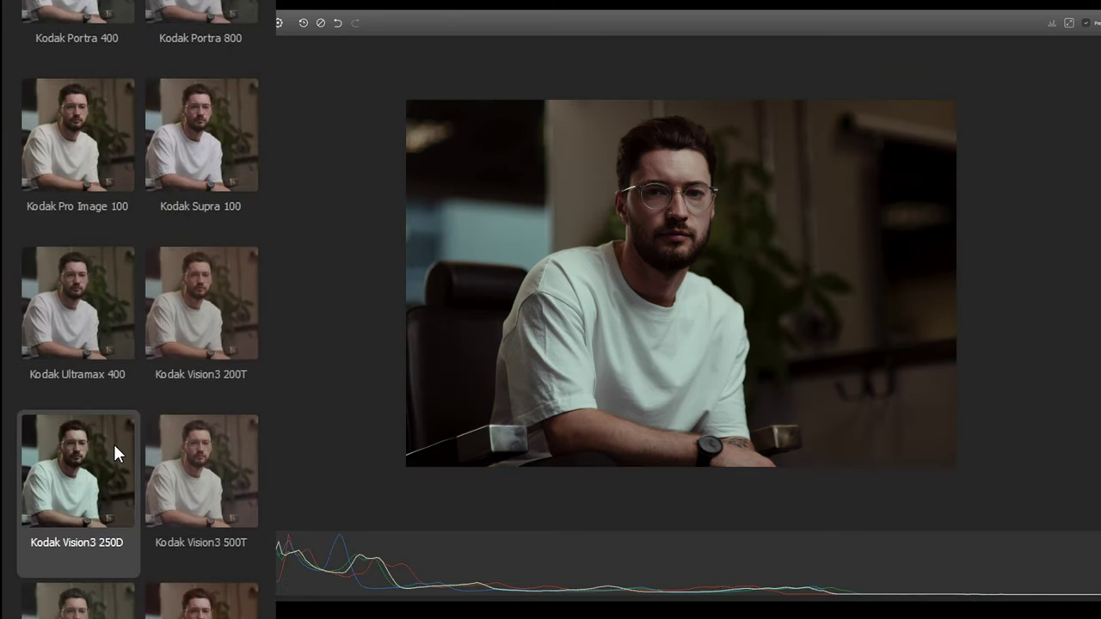
pyautogui.click(231, 455)
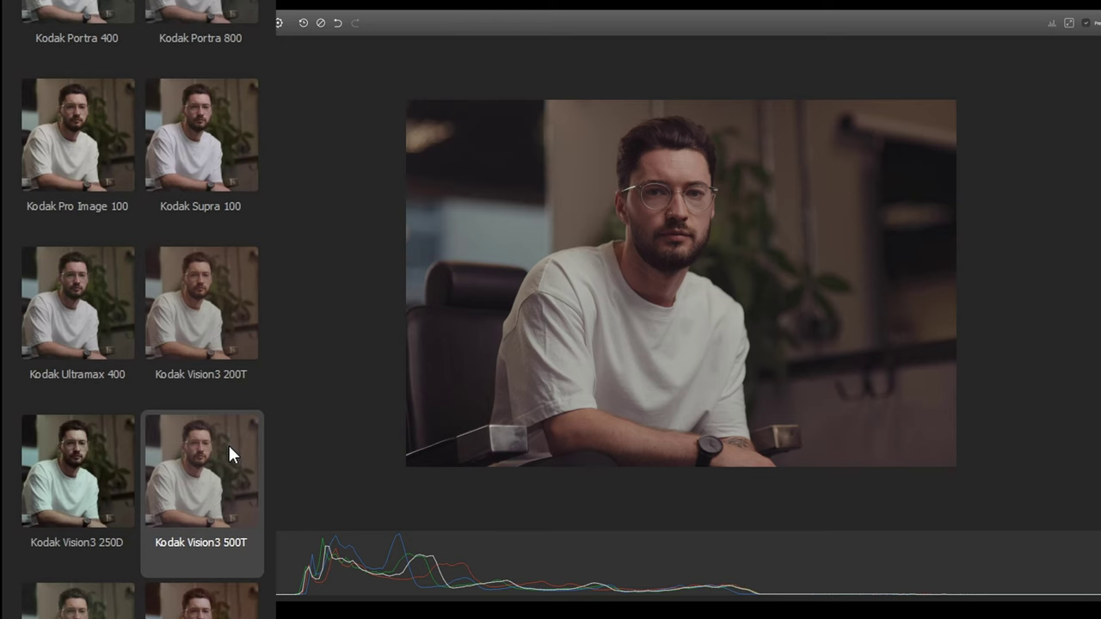
# Apply the Kodak Gold 200 film profile and try its Push/Pull at -2.00 Ev and on the positive side.
pyautogui.scroll(10, 228, 443)
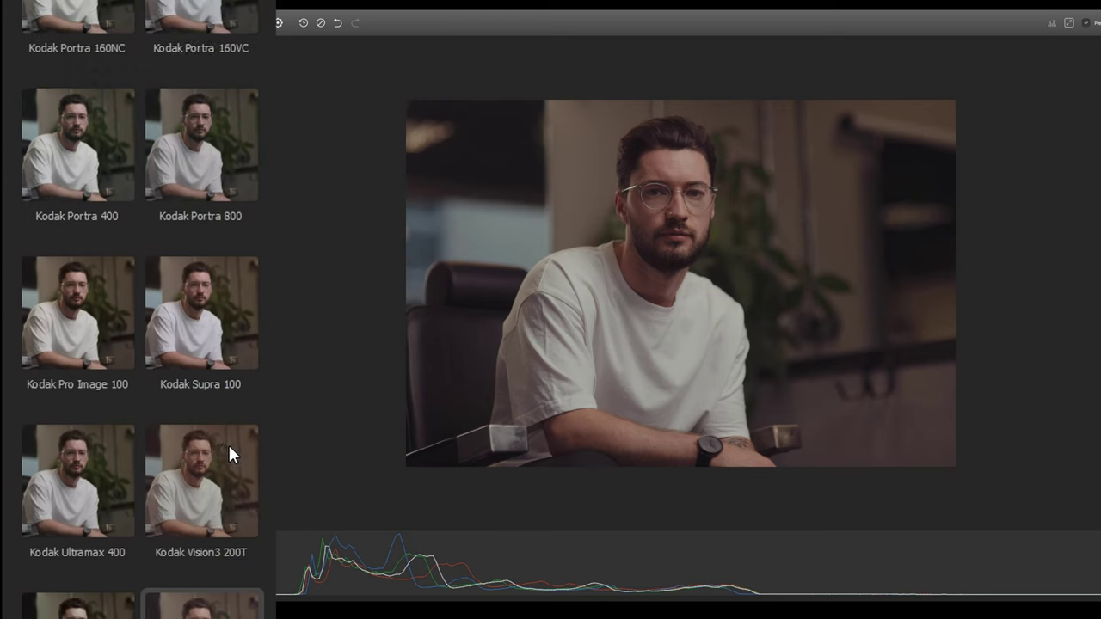
pyautogui.click(104, 307)
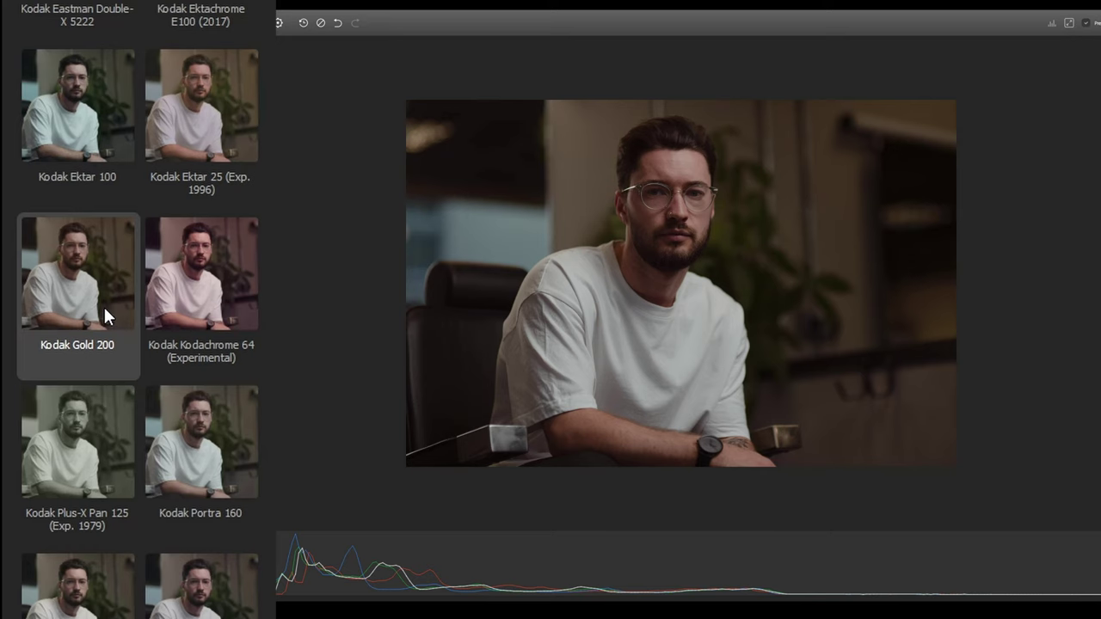
pyautogui.scroll(5, 103, 304)
pyautogui.click(105, 266)
pyautogui.moveTo(111, 267); pyautogui.dragTo(50, 268)
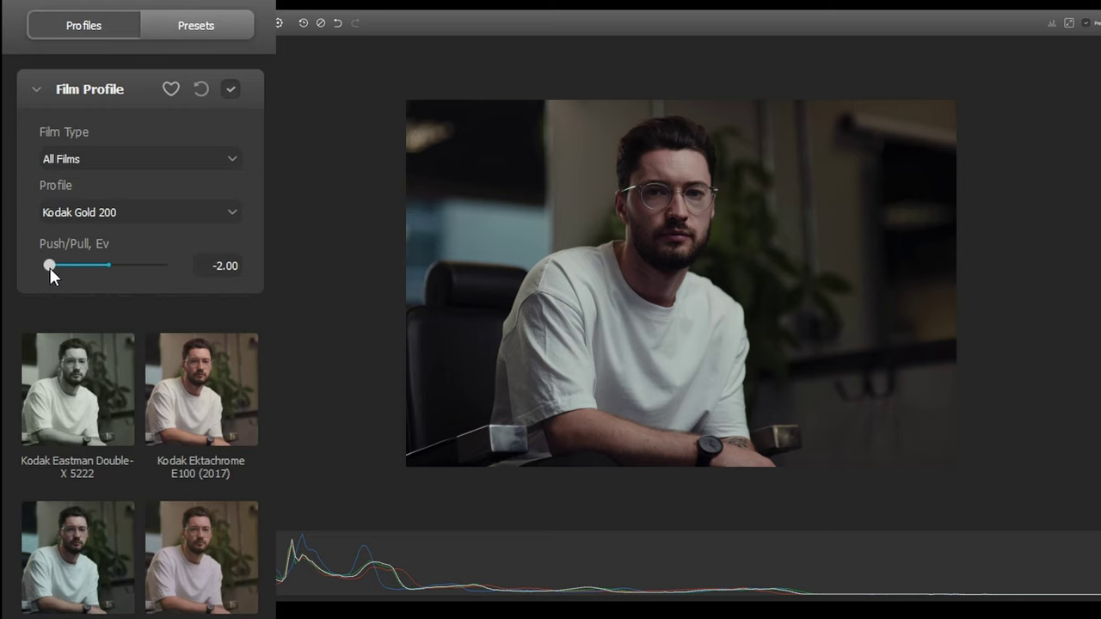
pyautogui.moveTo(50, 267); pyautogui.dragTo(134, 269)
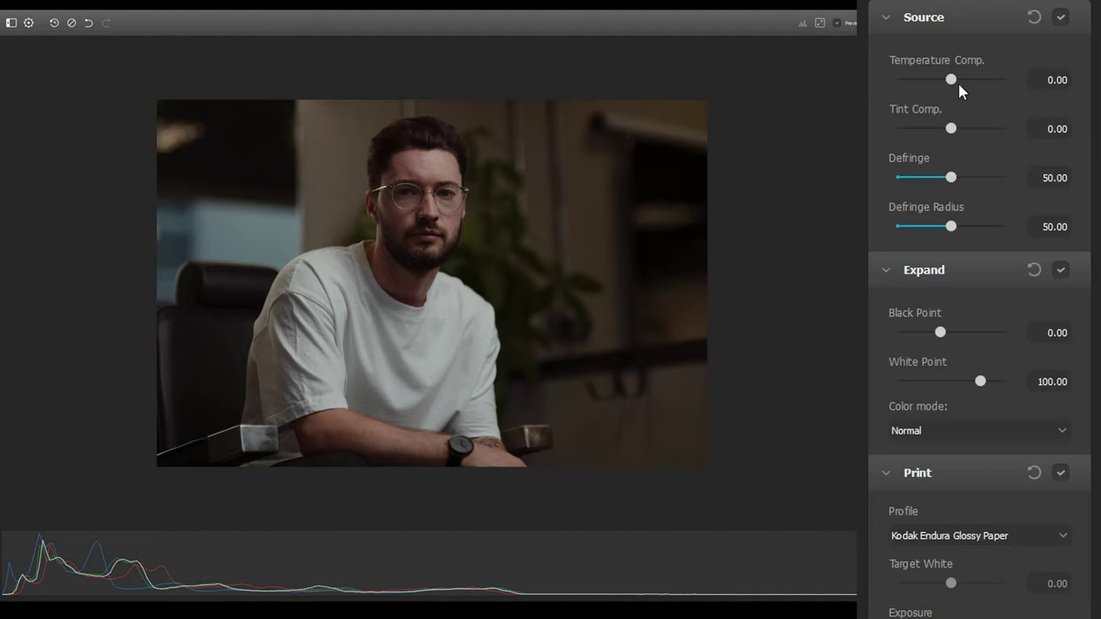
# Warm the source image by setting Temperature Comp. to 15.00, and test the Tint Comp. adjustment.
pyautogui.moveTo(1026, 81); pyautogui.dragTo(1033, 81)
pyautogui.moveTo(965, 80)
pyautogui.mouseDown()
pyautogui.moveTo(940, 80)
pyautogui.moveTo(961, 83)
pyautogui.mouseUp()
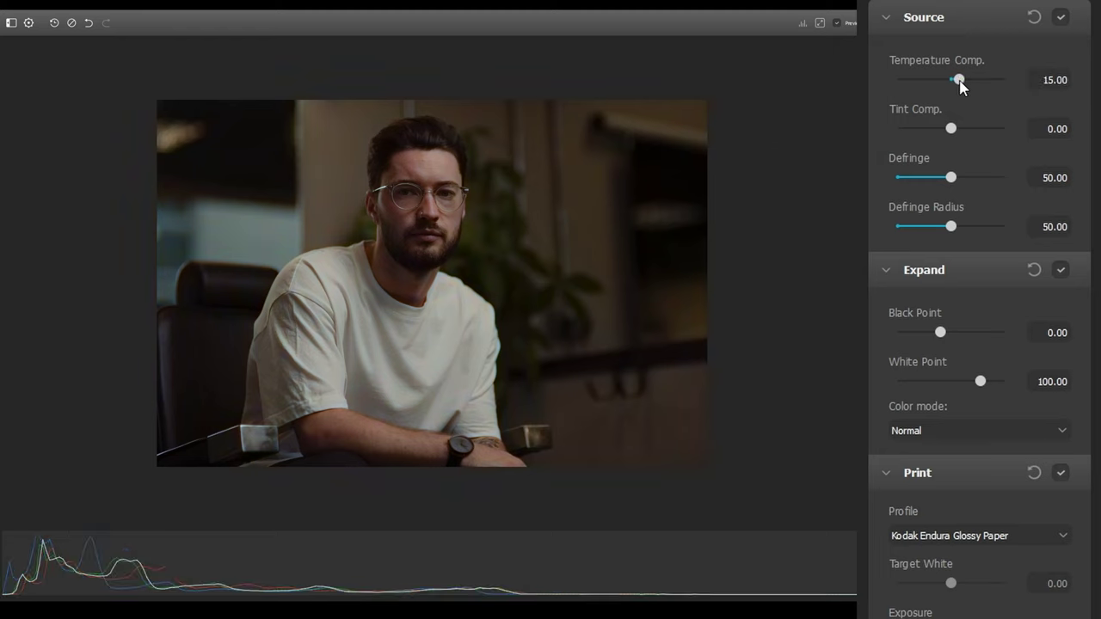
pyautogui.moveTo(950, 128)
pyautogui.mouseDown()
pyautogui.moveTo(963, 130)
pyautogui.moveTo(952, 129)
pyautogui.mouseUp()
# Expand the tonal range with a Black Point of -0.83 and a White Point of 79.50.
pyautogui.moveTo(940, 333)
pyautogui.mouseDown()
pyautogui.moveTo(961, 341)
pyautogui.moveTo(927, 337)
pyautogui.moveTo(938, 333)
pyautogui.mouseUp()
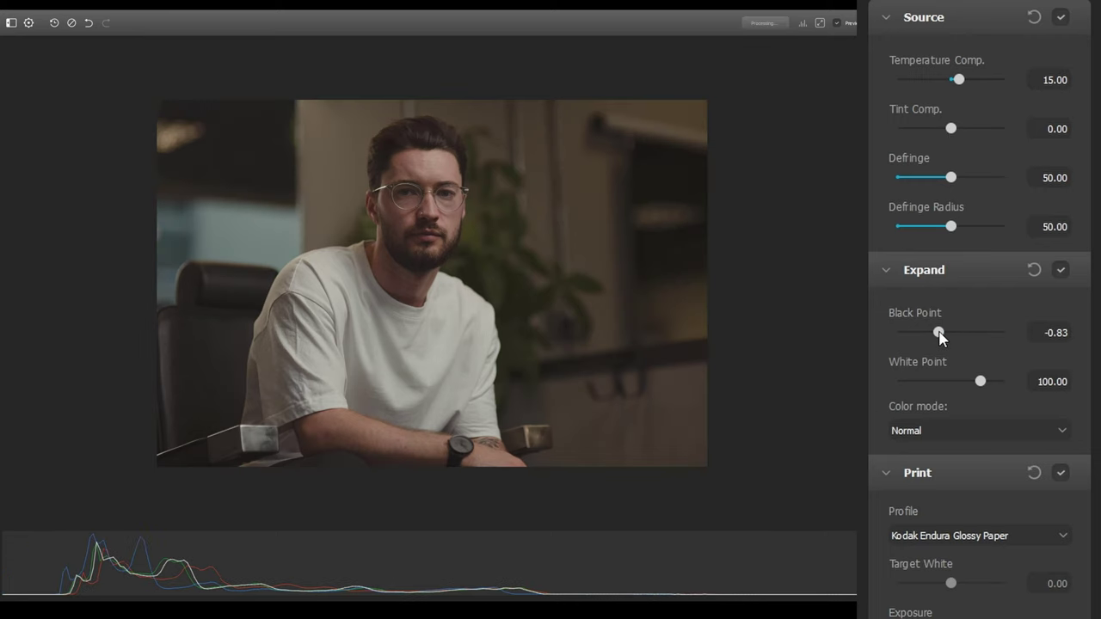
pyautogui.moveTo(980, 381); pyautogui.dragTo(959, 387)
# Try the Kodak 2383 Print Film, Fujifilm 3513 Print film and Cineon Film Log print profiles on the portrait.
pyautogui.scroll(-3, 998, 339)
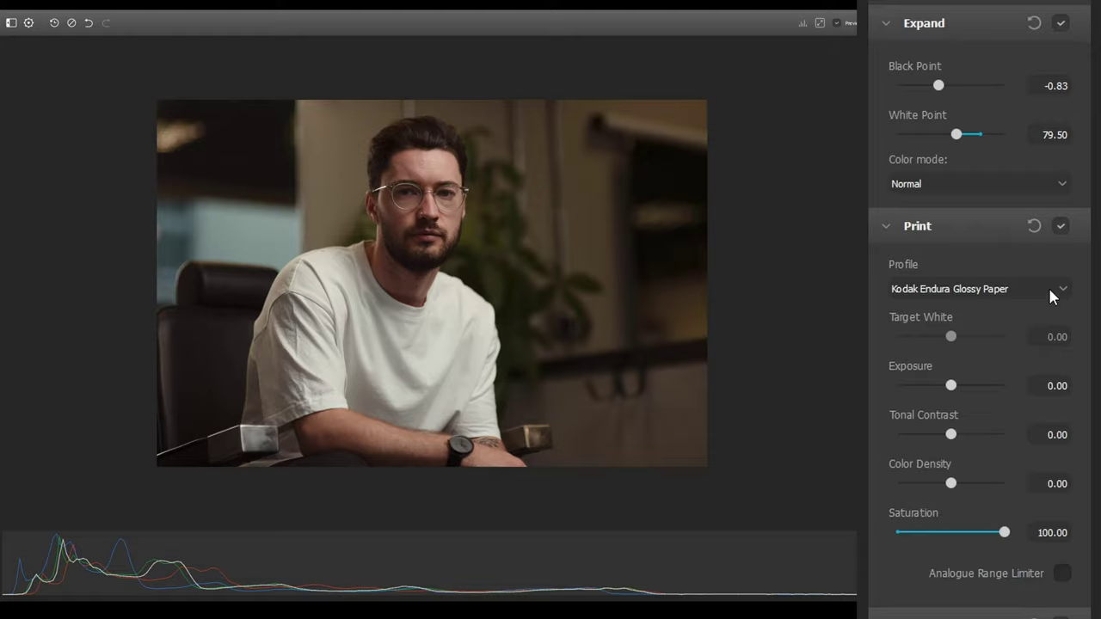
pyautogui.click(1049, 292)
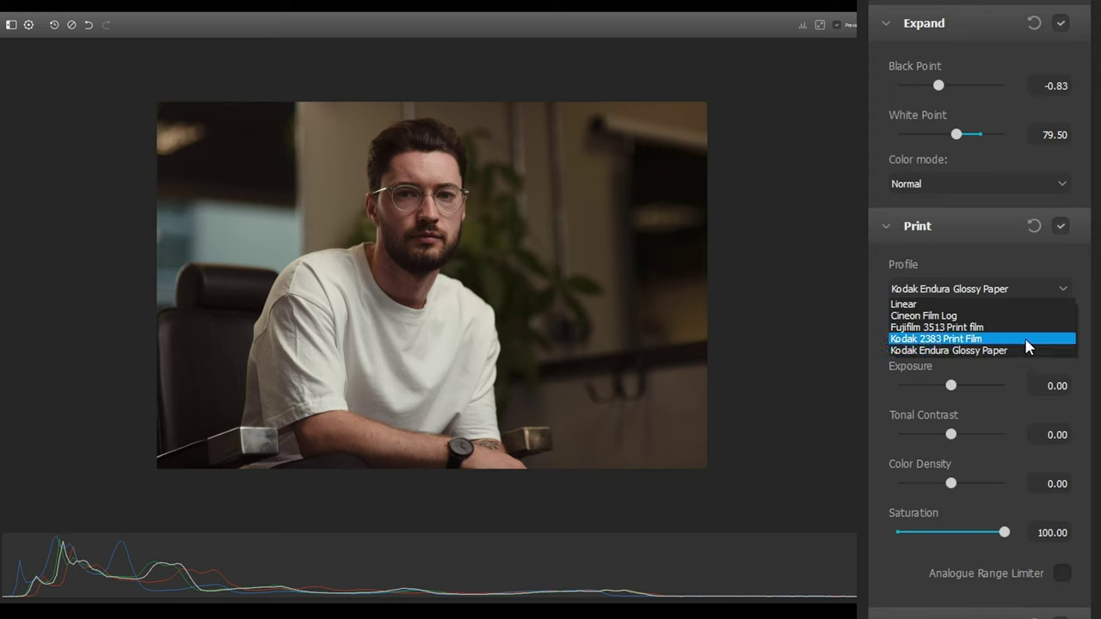
pyautogui.click(1028, 341)
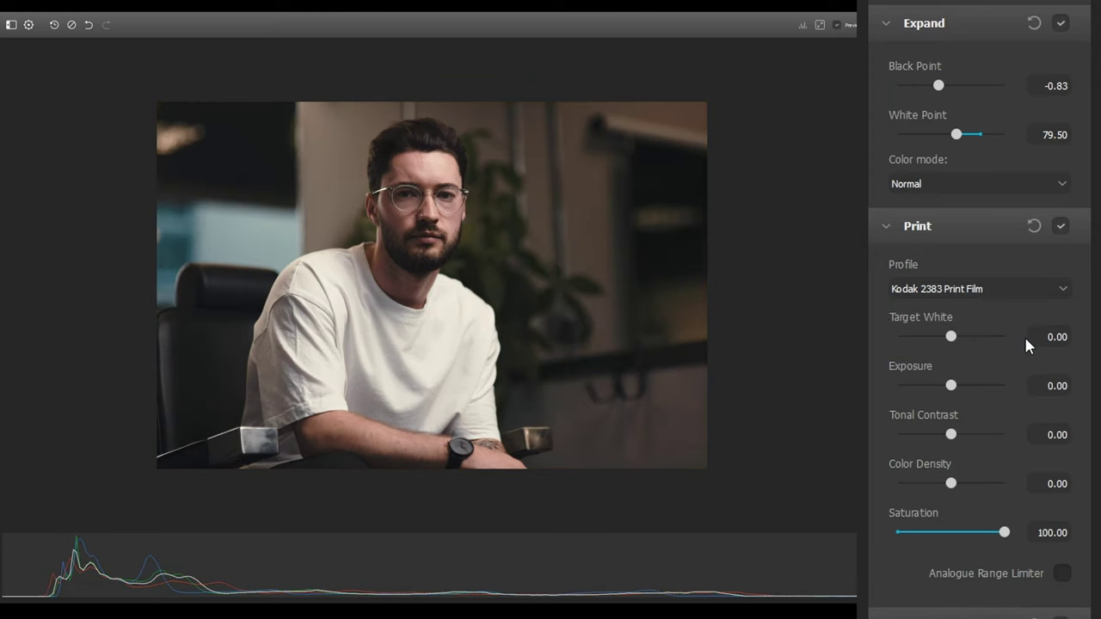
pyautogui.click(1023, 290)
pyautogui.click(1024, 328)
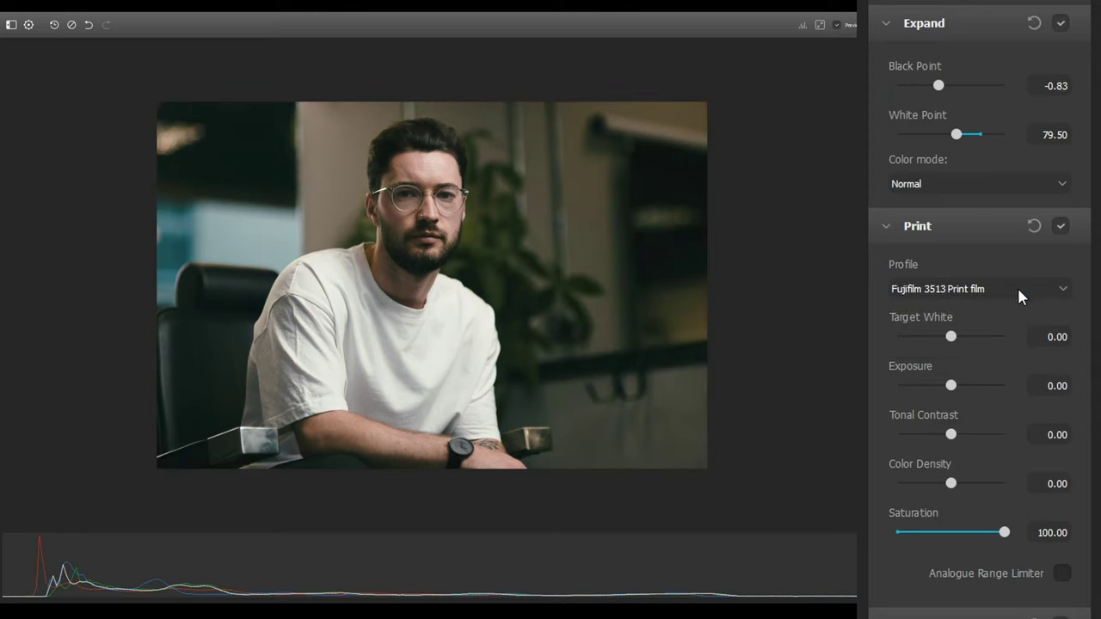
pyautogui.click(1018, 290)
pyautogui.click(1021, 317)
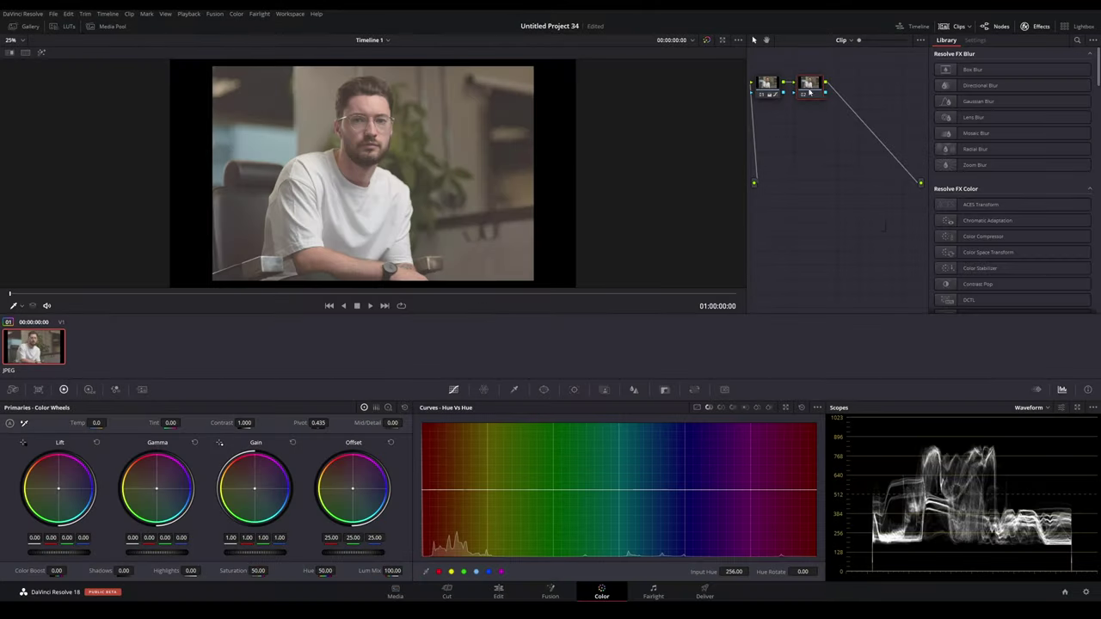
# In DaVinci Resolve, apply the Rec709 Kodak 2383 D55 film look LUT to the second node.
pyautogui.rightClick(814, 88)
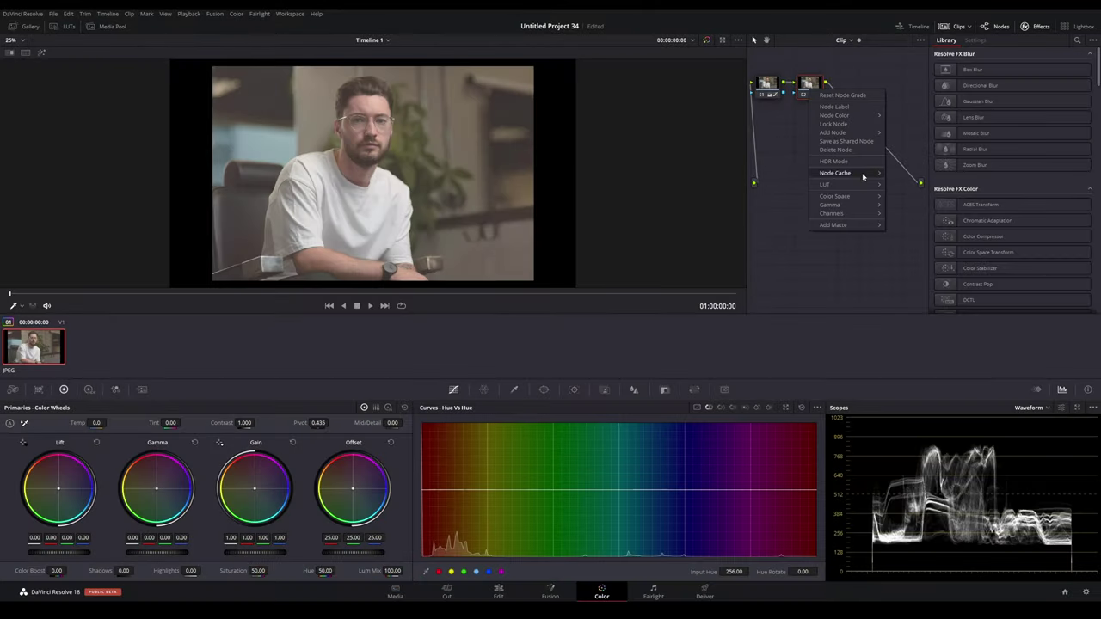
pyautogui.moveTo(861, 184)
pyautogui.moveTo(946, 330)
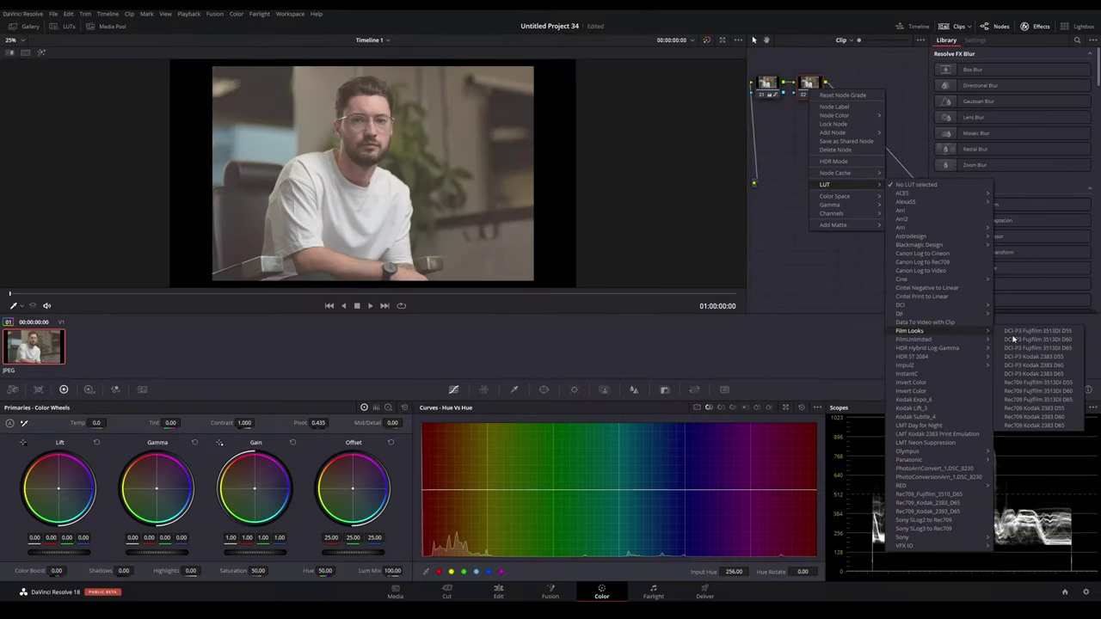
pyautogui.click(1034, 408)
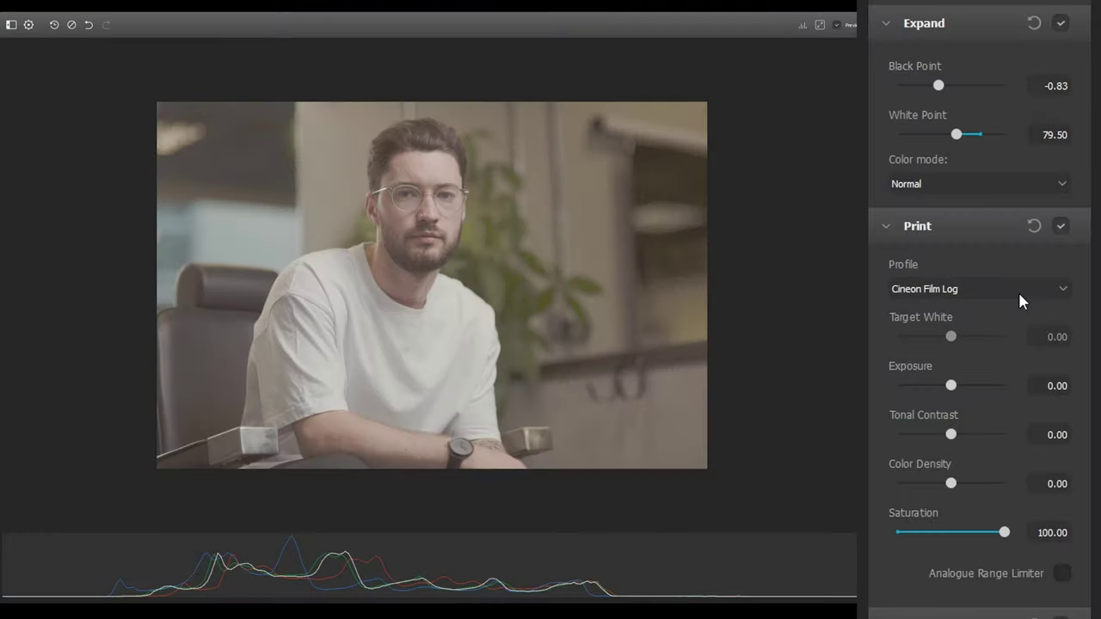
# Back in Dehancer, try the Linear print profile, and return the print profile to Kodak Endura Glossy Paper.
pyautogui.click(1019, 292)
pyautogui.click(1021, 305)
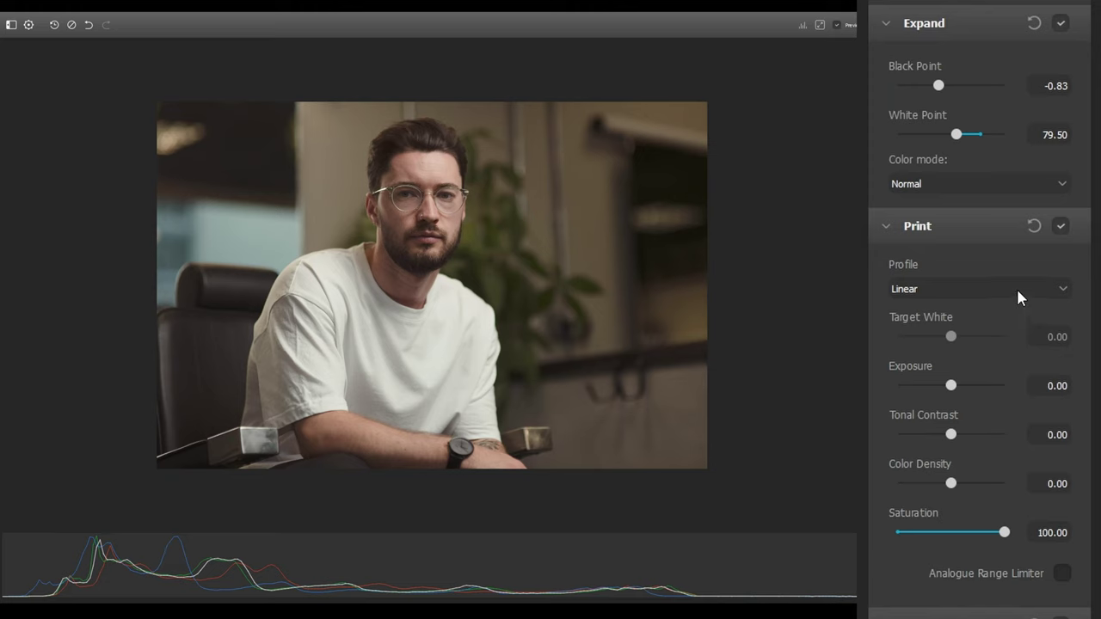
pyautogui.click(1017, 292)
pyautogui.click(1013, 349)
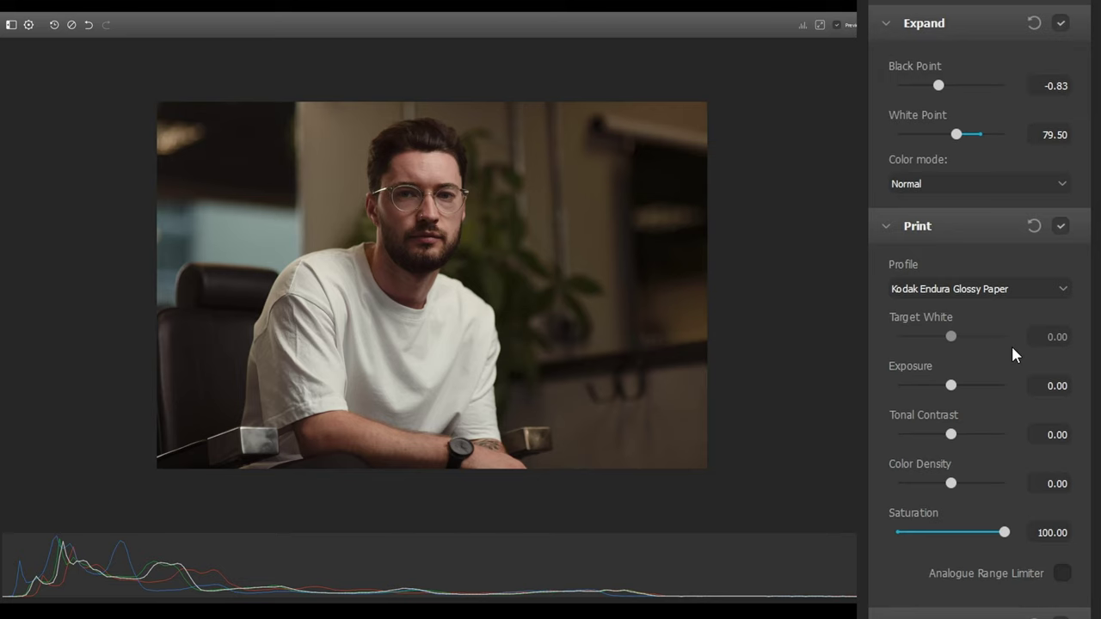
# Set the print Exposure to 0.45 and Tonal Contrast to 14.17, with the Black Point at -2.08 and White Point at 84.75.
pyautogui.moveTo(951, 387); pyautogui.dragTo(959, 386)
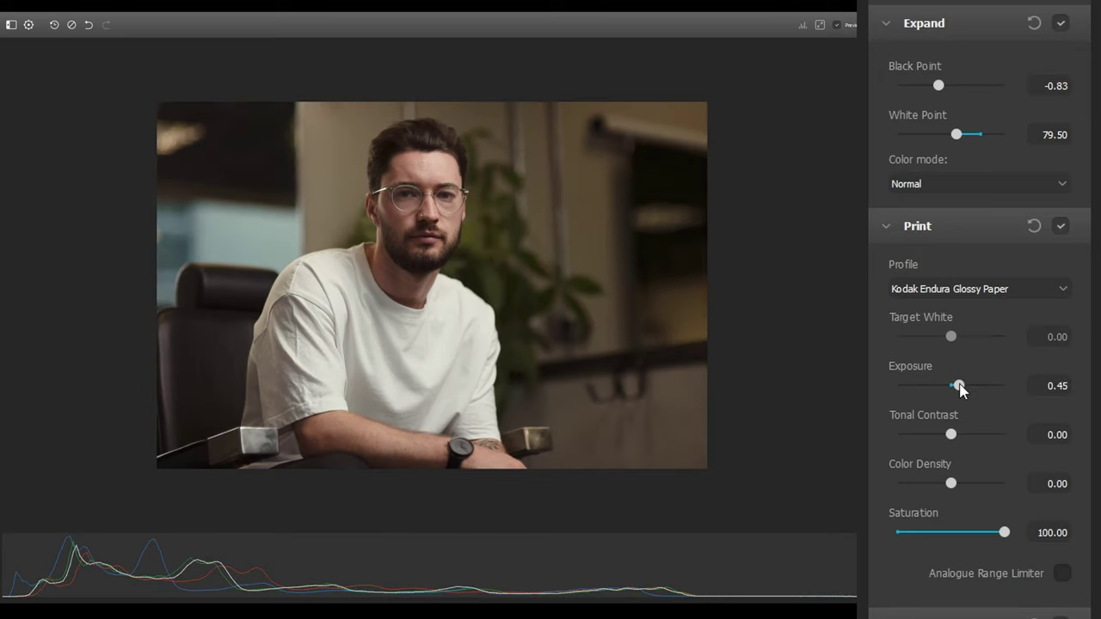
pyautogui.moveTo(951, 435); pyautogui.dragTo(967, 439)
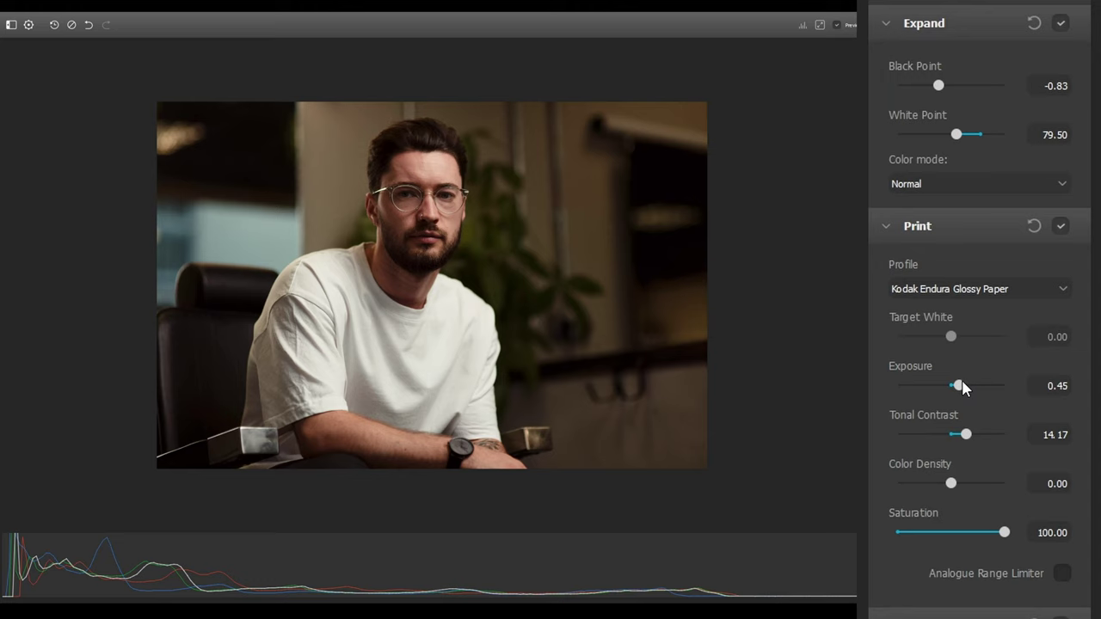
pyautogui.moveTo(940, 87); pyautogui.dragTo(935, 86)
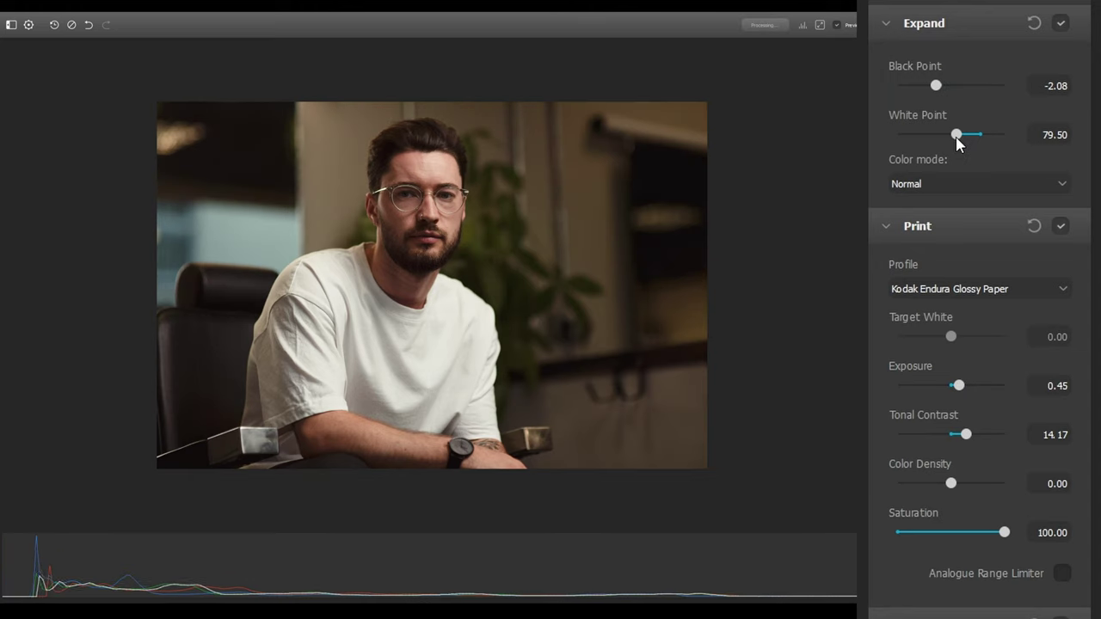
pyautogui.moveTo(955, 136); pyautogui.dragTo(963, 137)
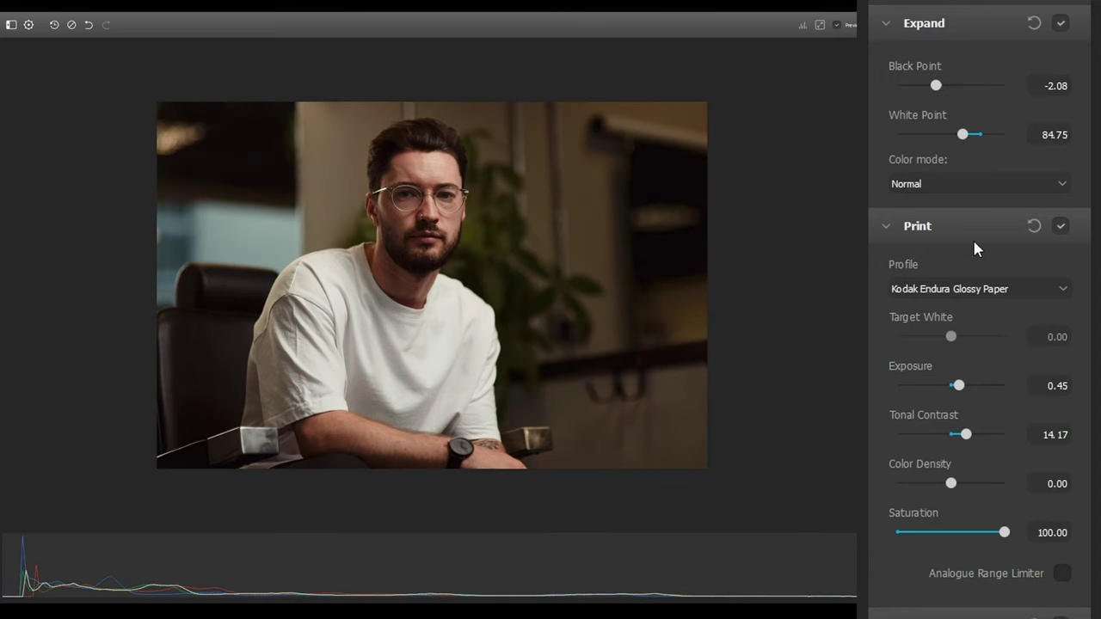
# Raise the print Exposure to 0.85 and enable the Analogue Range Limiter.
pyautogui.moveTo(960, 386); pyautogui.dragTo(968, 390)
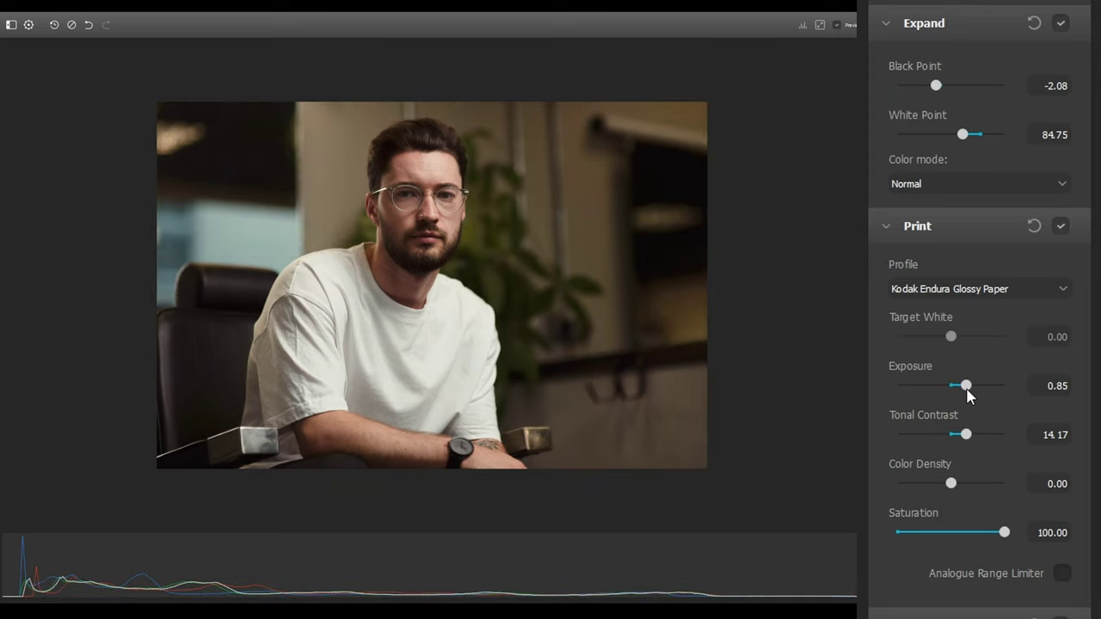
pyautogui.click(1062, 574)
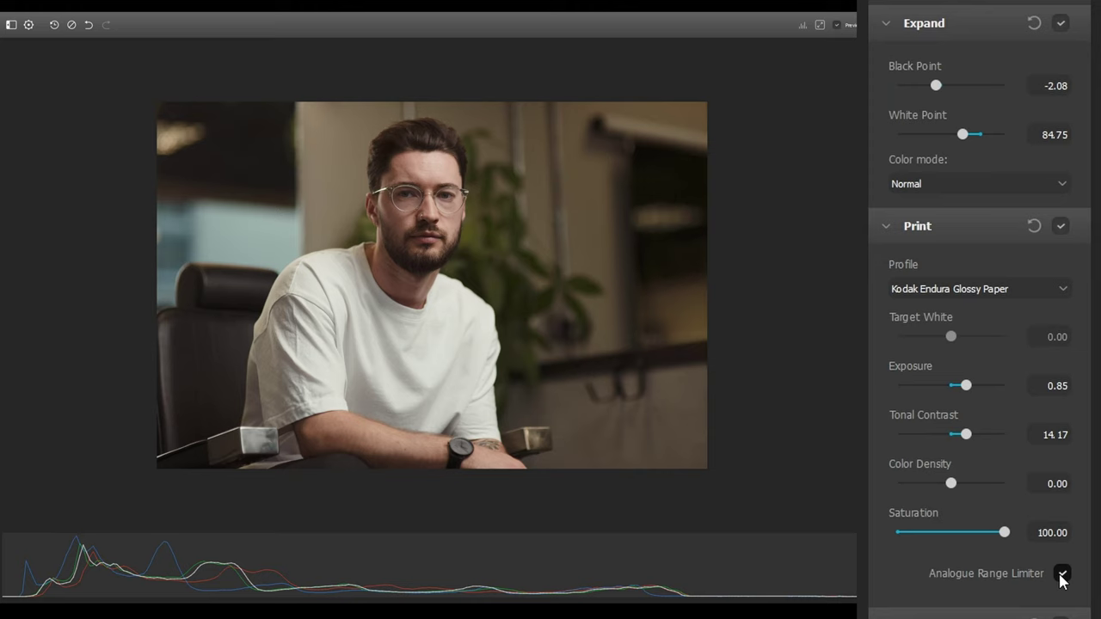
# Set the print Tonal Contrast to 21.67 and Color Density to 46.67, with Saturation at 100.
pyautogui.moveTo(966, 434); pyautogui.dragTo(977, 440)
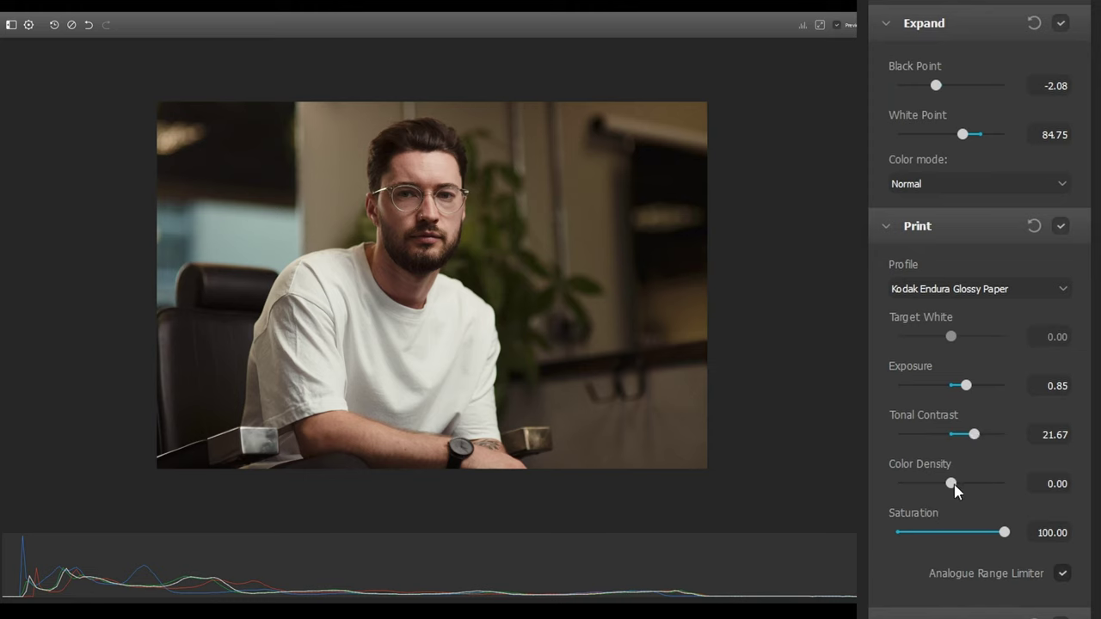
pyautogui.moveTo(953, 485)
pyautogui.mouseDown()
pyautogui.moveTo(995, 487)
pyautogui.moveTo(920, 489)
pyautogui.moveTo(975, 485)
pyautogui.mouseUp()
pyautogui.moveTo(1005, 533)
pyautogui.mouseDown()
pyautogui.moveTo(927, 532)
pyautogui.moveTo(1005, 533)
pyautogui.mouseUp()
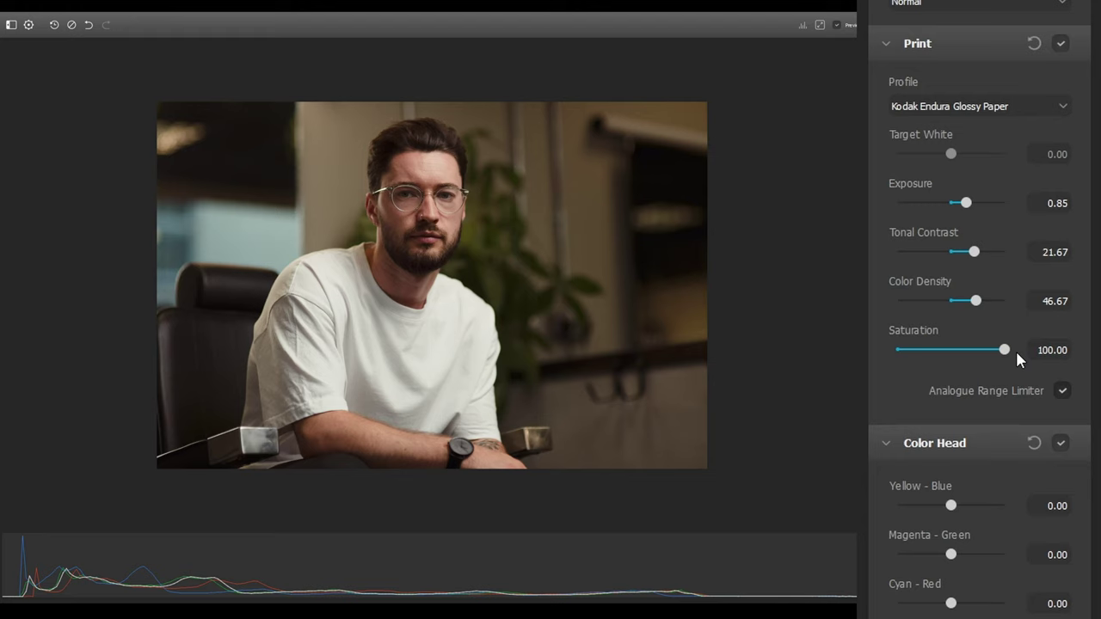
# Set the Color Head to Yellow - Blue -4.17, Magenta - Green 1.67 and Cyan - Red -0.83.
pyautogui.scroll(-3, 1017, 360)
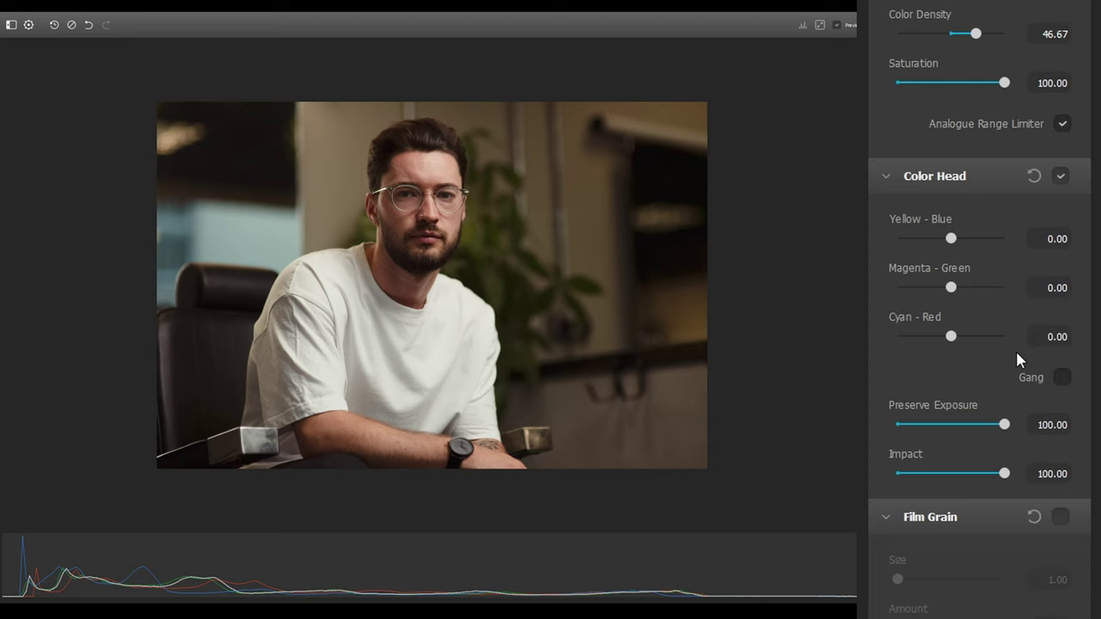
pyautogui.moveTo(951, 238); pyautogui.dragTo(947, 237)
pyautogui.moveTo(960, 288)
pyautogui.mouseDown()
pyautogui.moveTo(944, 290)
pyautogui.moveTo(955, 290)
pyautogui.mouseUp()
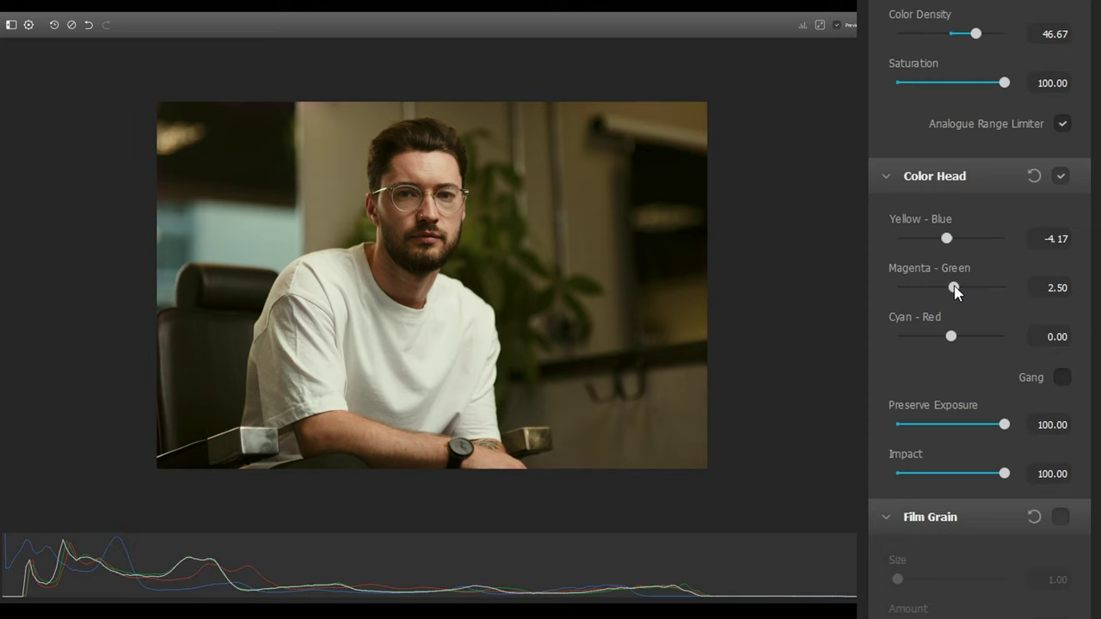
pyautogui.moveTo(952, 337); pyautogui.dragTo(951, 339)
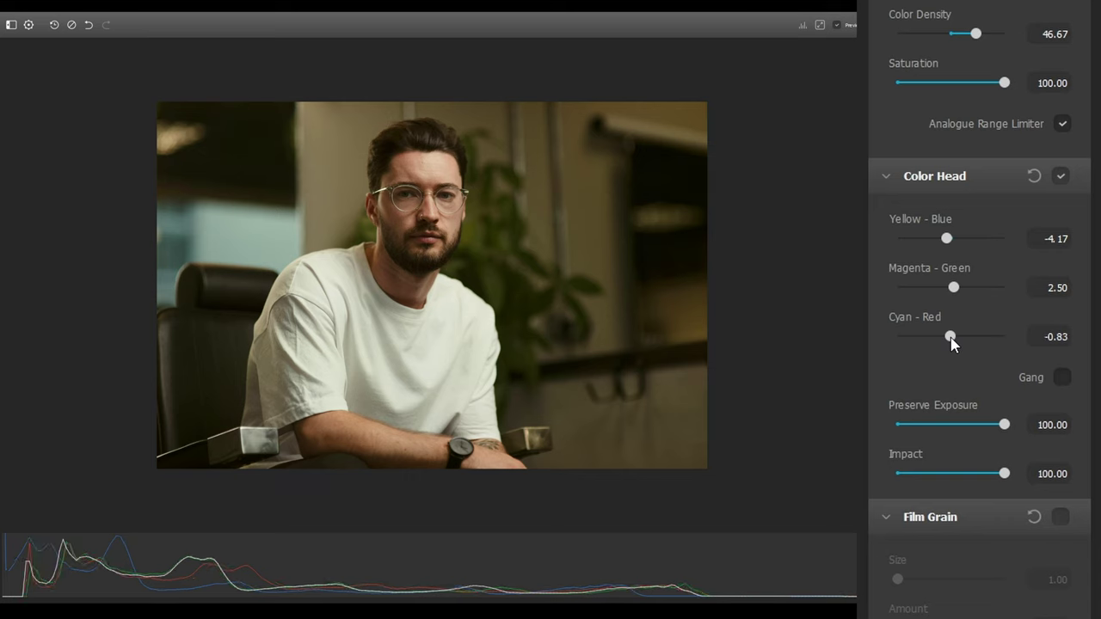
pyautogui.moveTo(956, 292); pyautogui.dragTo(954, 292)
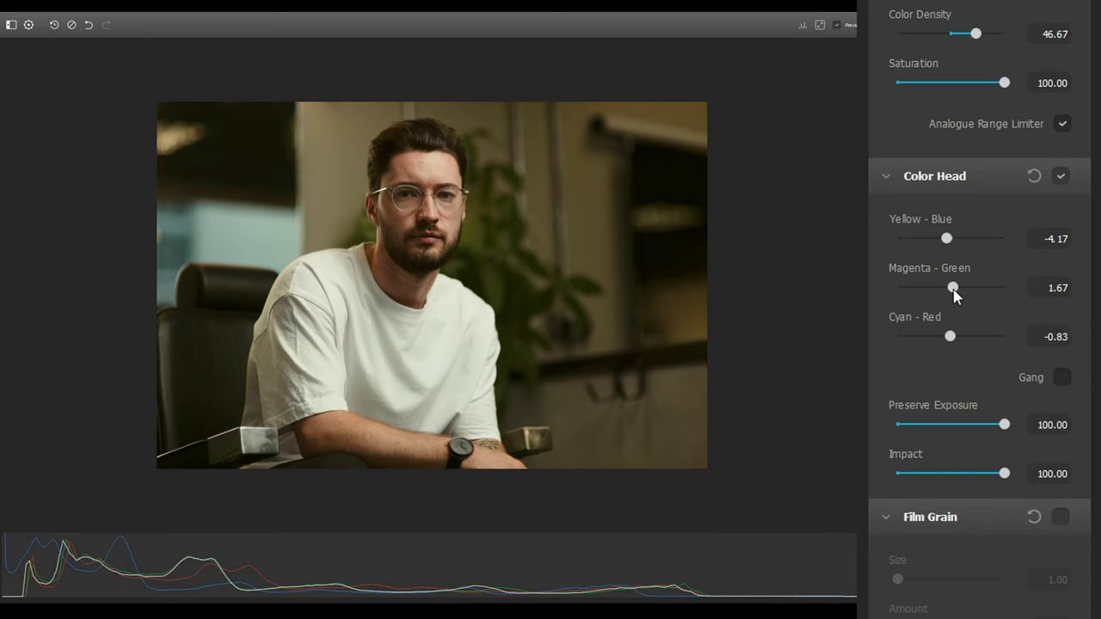
# Enable the Film Grain effect with its default values.
pyautogui.scroll(-5, 990, 345)
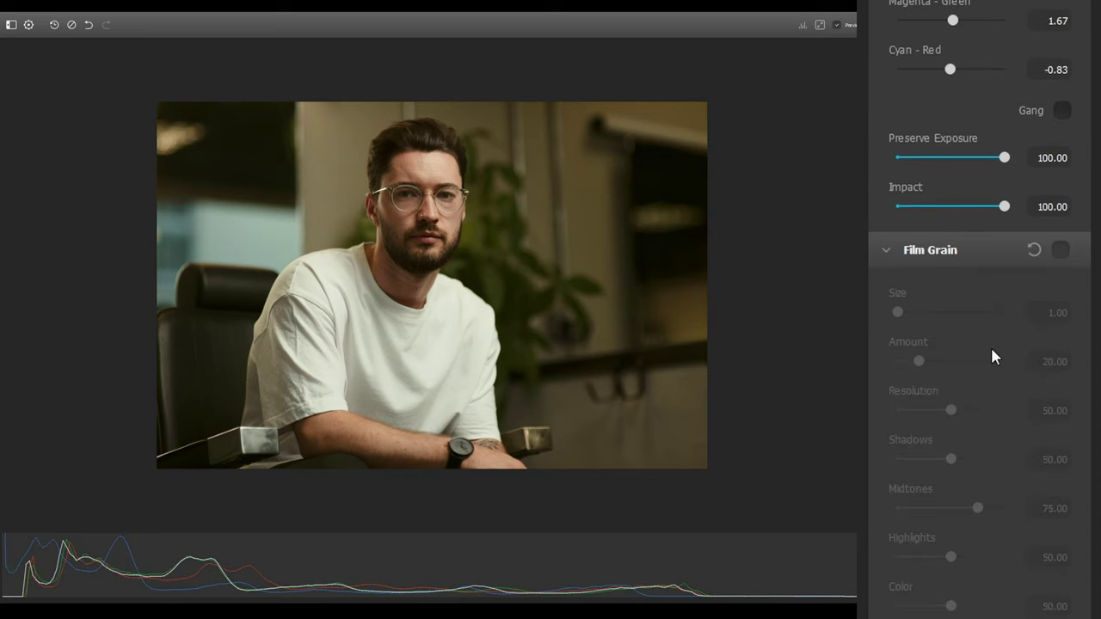
pyautogui.click(1062, 38)
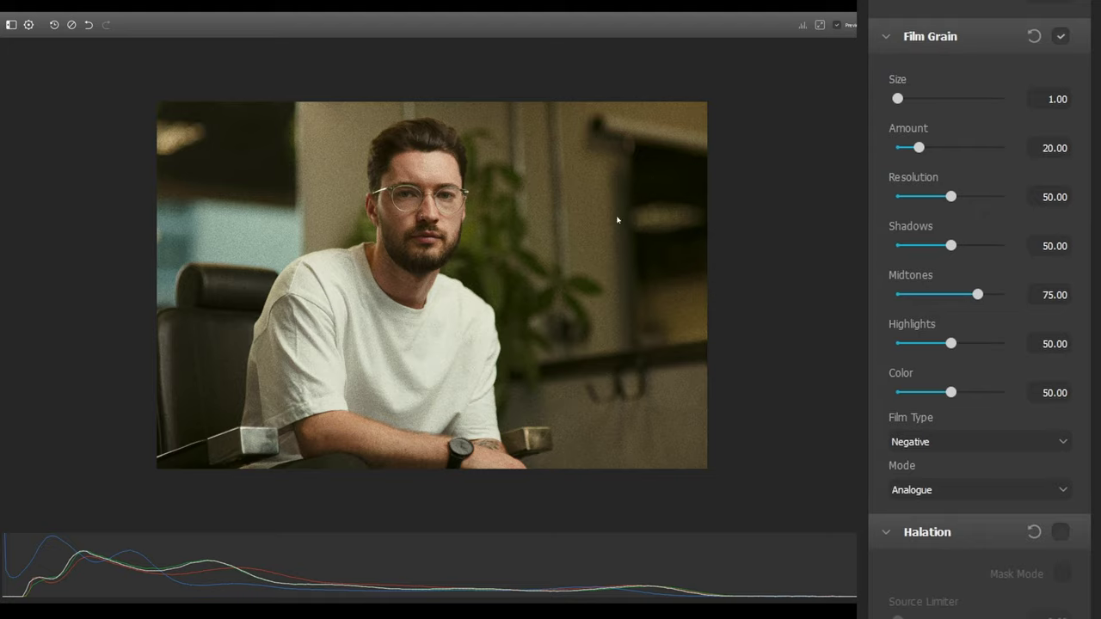
# Examine the grain up close on the man's face, glasses and the blurred background.
pyautogui.scroll(5, 532, 207)
pyautogui.scroll(-3, 532, 207)
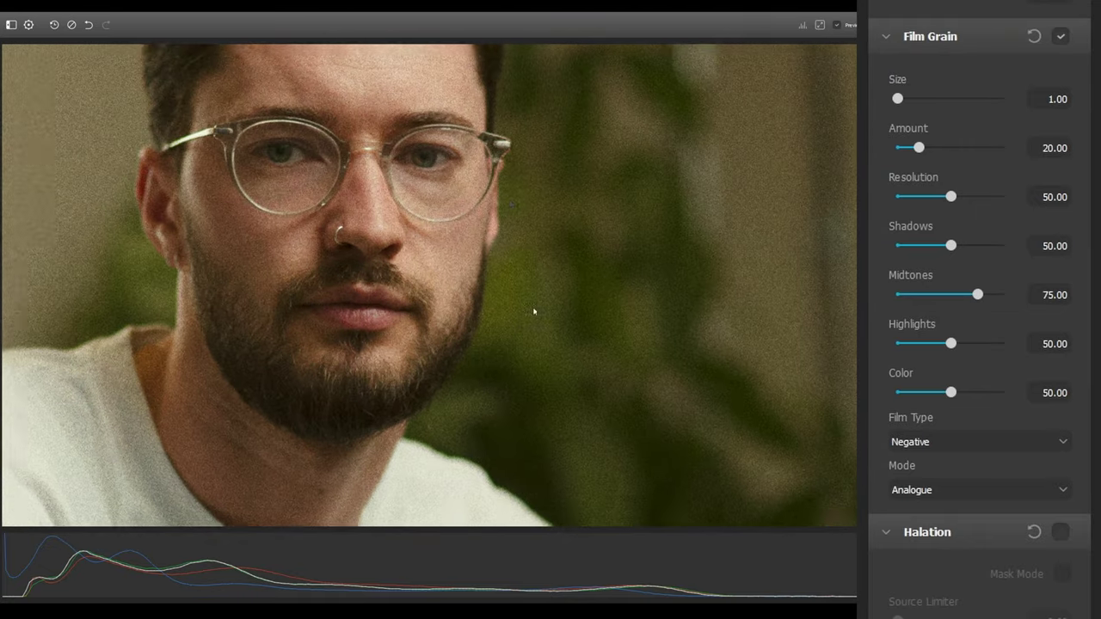
pyautogui.scroll(5, 533, 312)
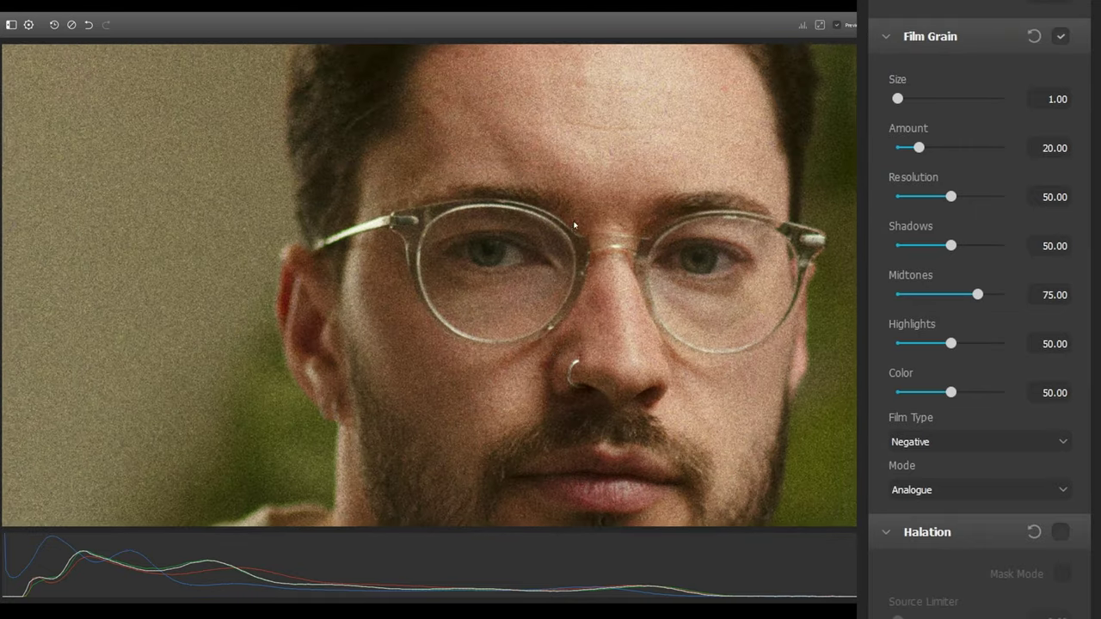
pyautogui.moveTo(573, 225); pyautogui.dragTo(517, 299)
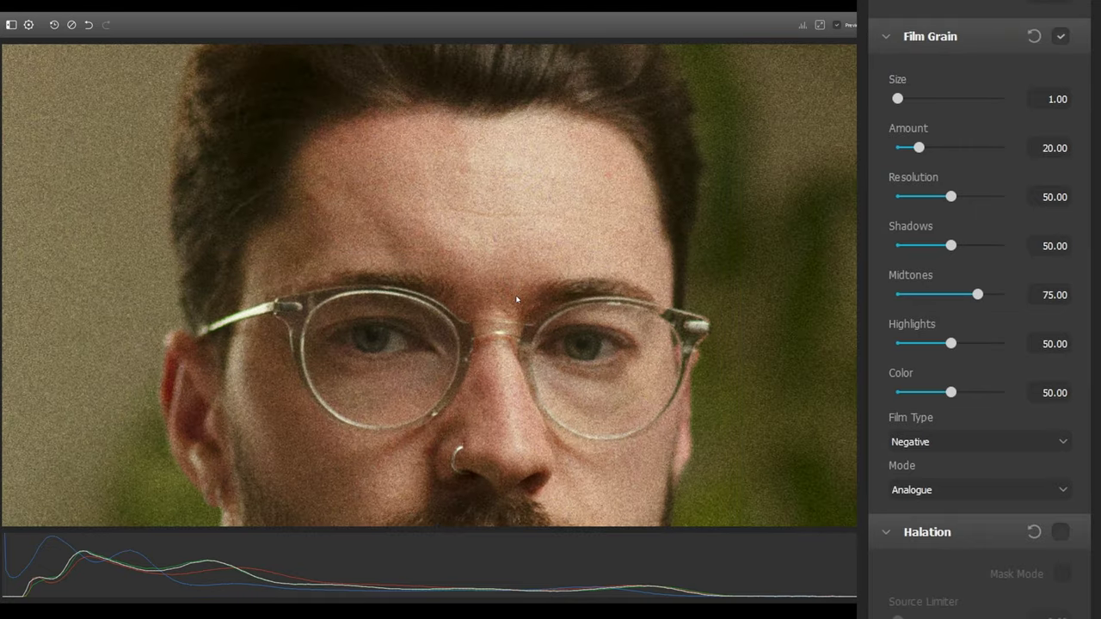
pyautogui.scroll(4, 517, 299)
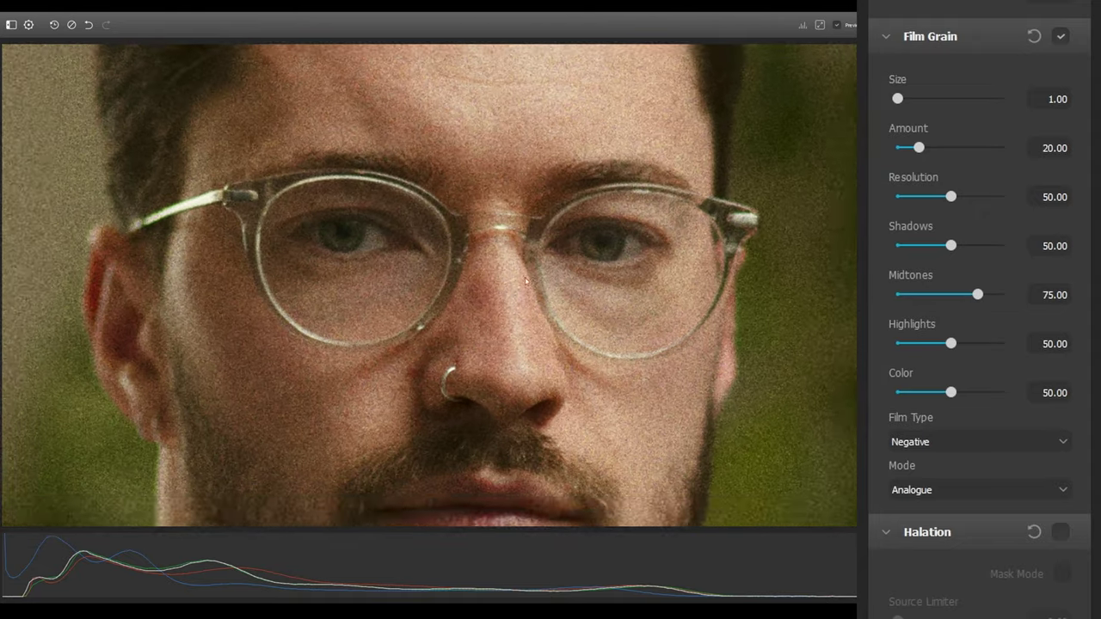
pyautogui.scroll(2, 582, 329)
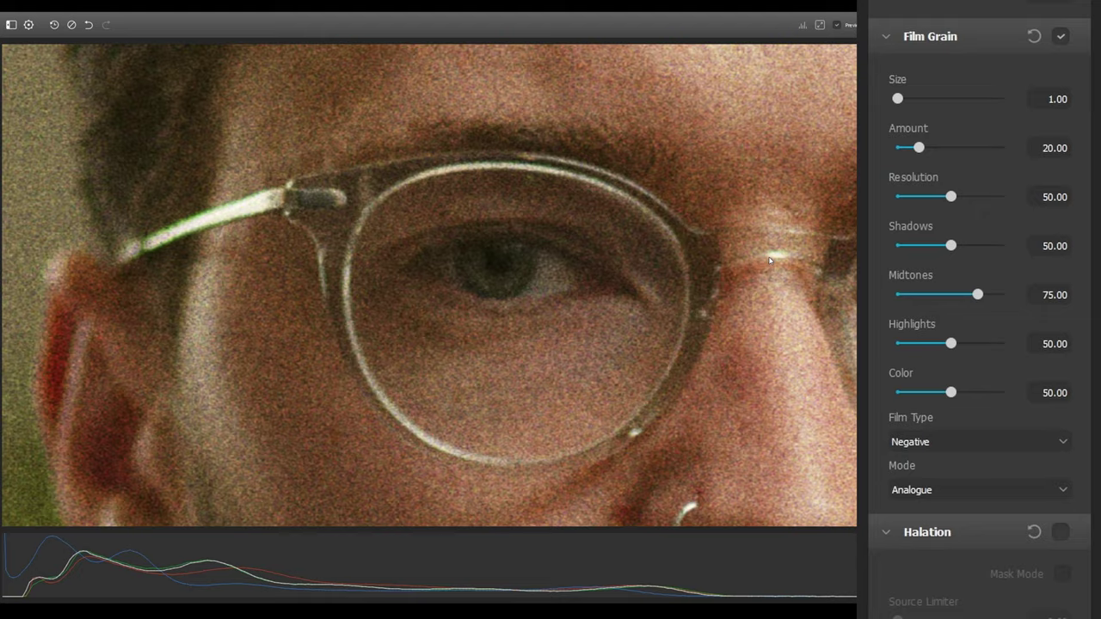
pyautogui.scroll(-2, 770, 261)
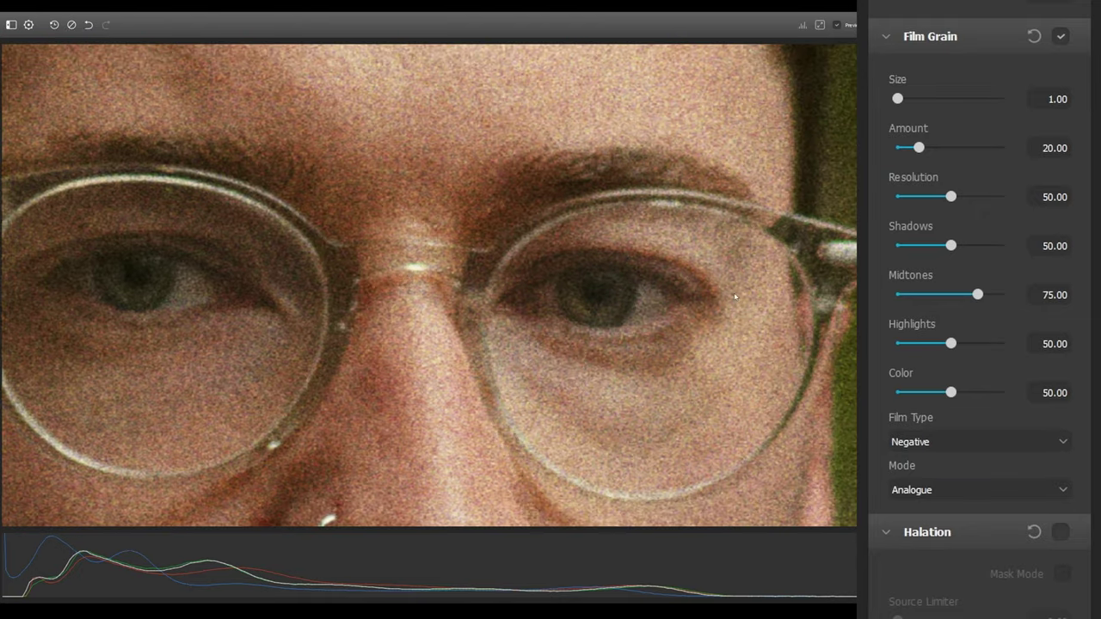
pyautogui.scroll(2, 627, 273)
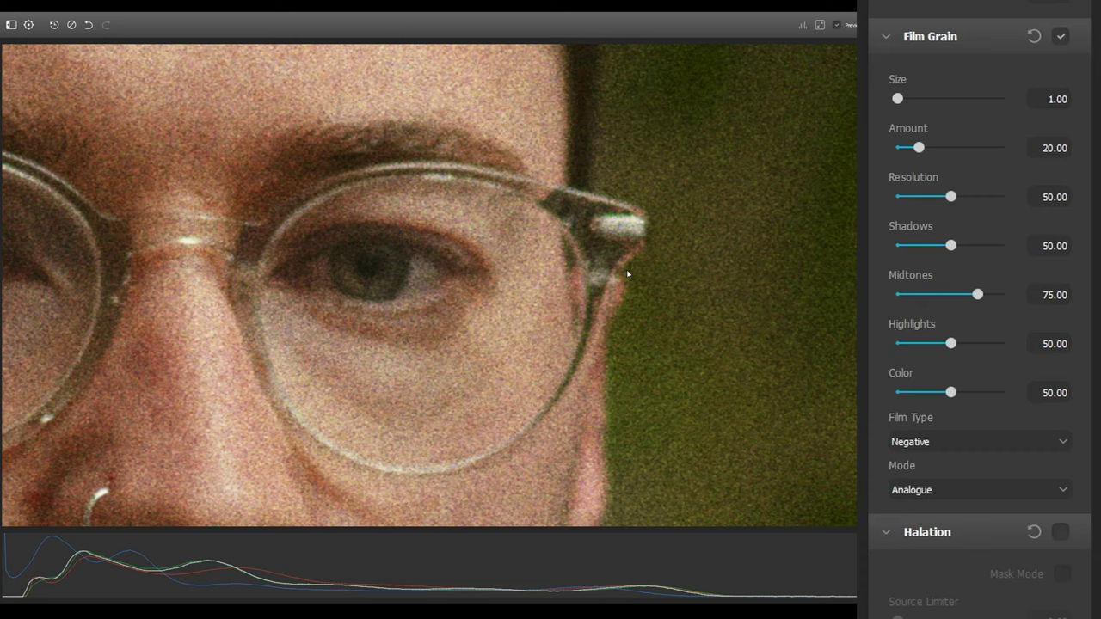
pyautogui.scroll(-3, 627, 273)
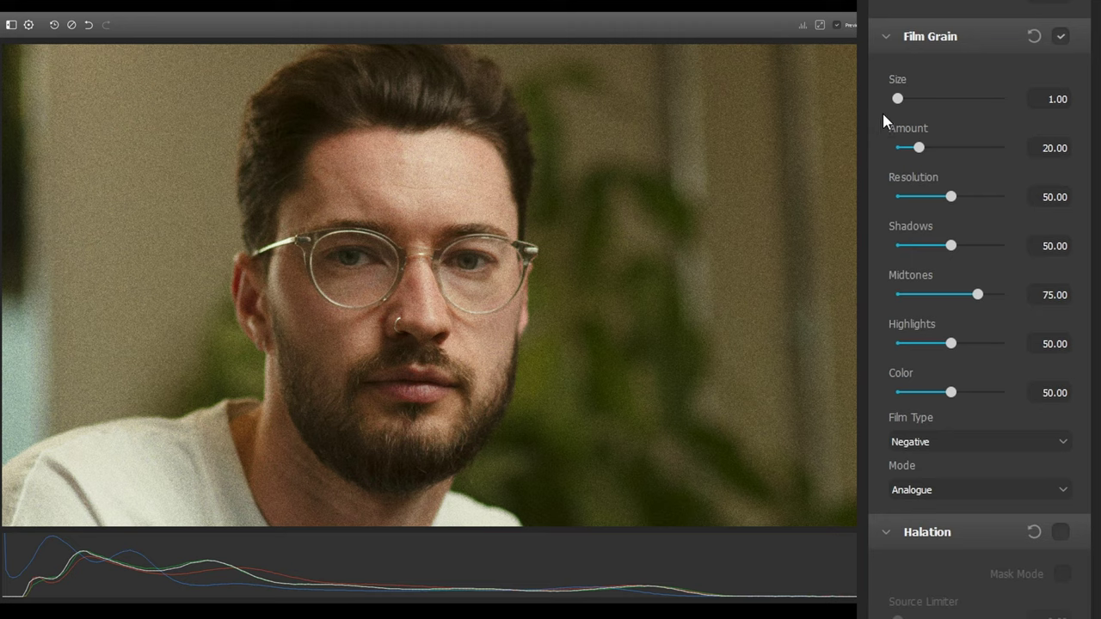
# Try a grain Size of 6.78 and an Amount of 64.17, returning them to 1.00 and 20.00.
pyautogui.moveTo(897, 100); pyautogui.dragTo(956, 104)
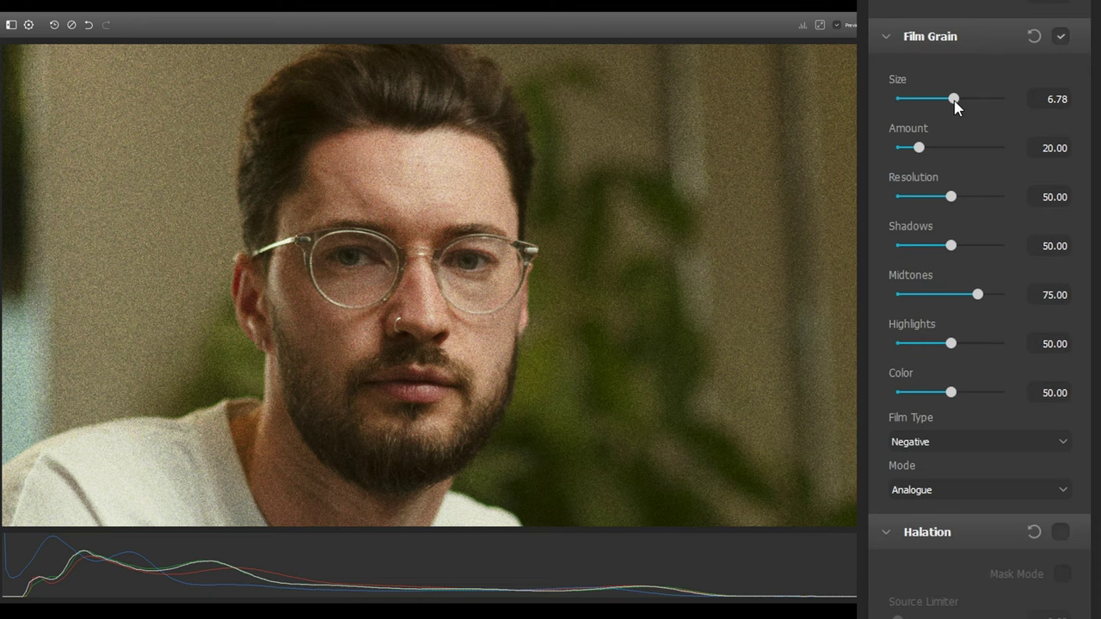
pyautogui.moveTo(954, 102); pyautogui.dragTo(966, 151)
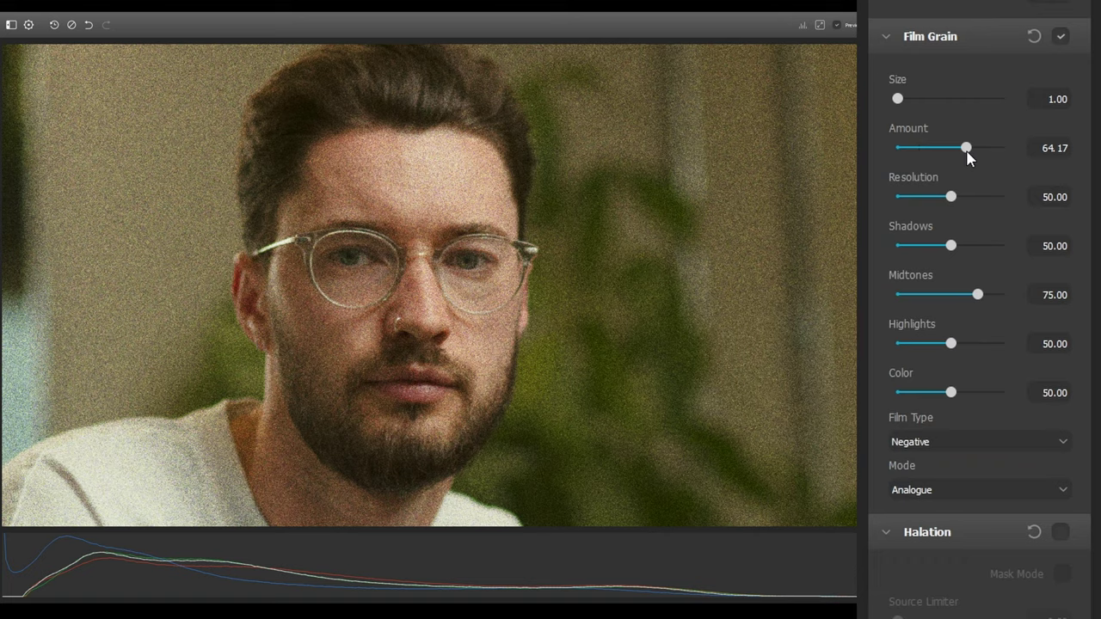
pyautogui.moveTo(966, 148); pyautogui.dragTo(919, 149)
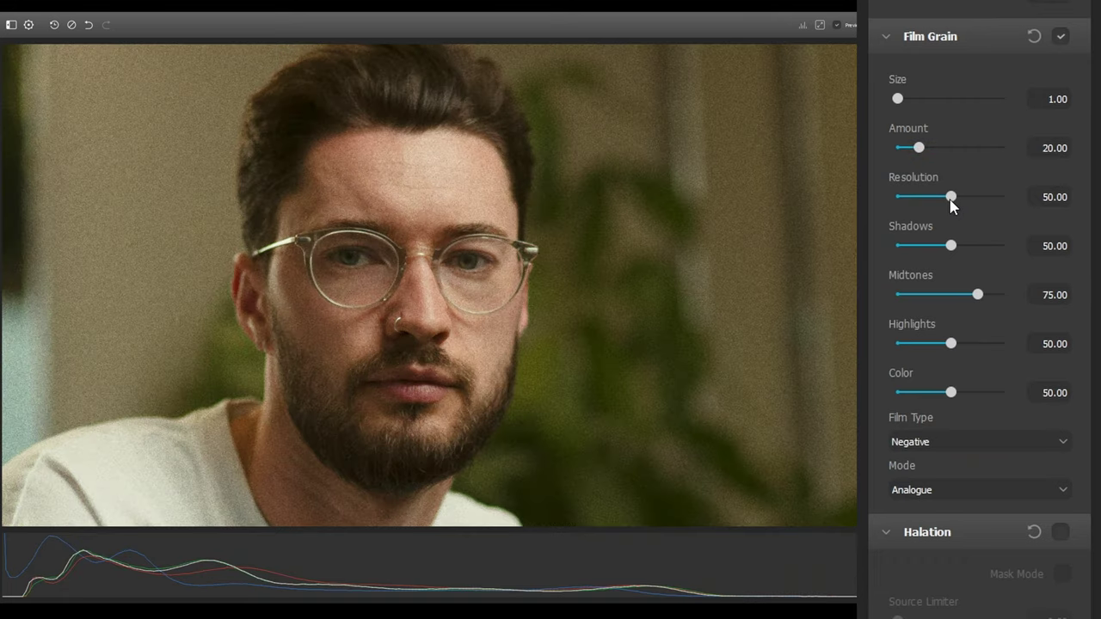
# Compare the grain Resolution at 100 and 50, and set it to 0.
pyautogui.moveTo(951, 198); pyautogui.dragTo(1026, 204)
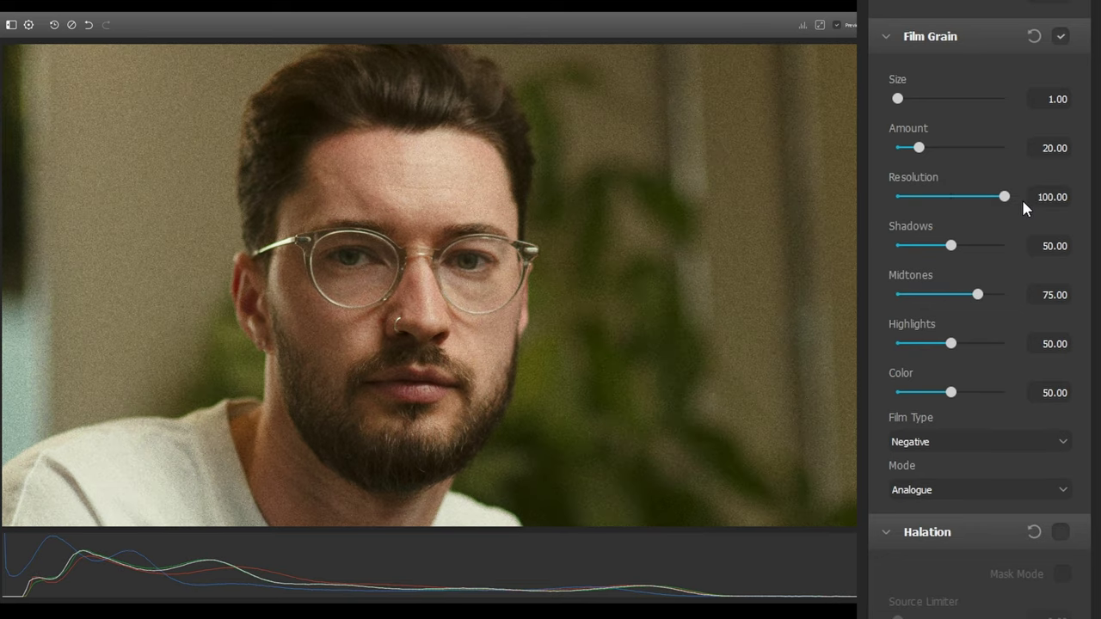
pyautogui.moveTo(1005, 198); pyautogui.dragTo(950, 198)
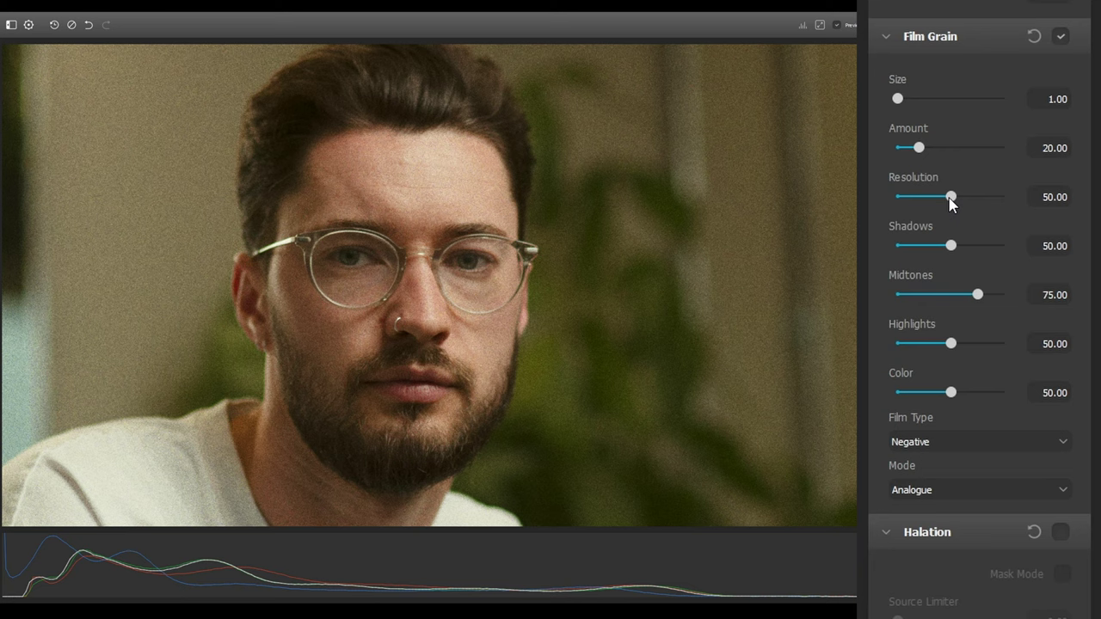
pyautogui.moveTo(950, 198); pyautogui.dragTo(880, 197)
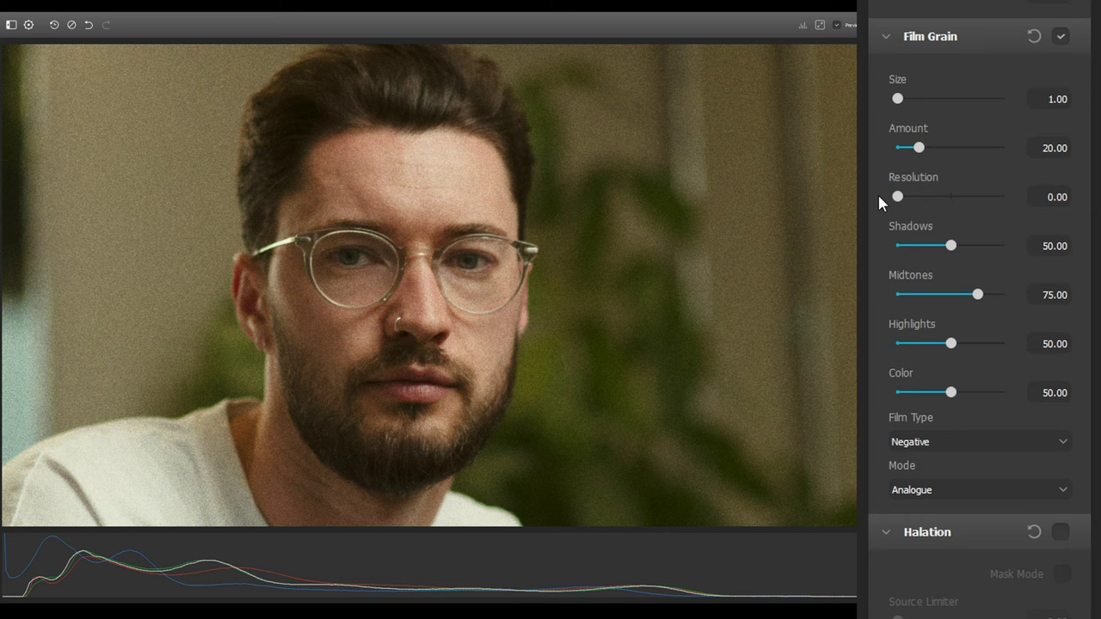
# Try grain Shadows at 80, Midtones at 24.17, stronger Highlights and Color at 100.
pyautogui.moveTo(951, 246); pyautogui.dragTo(985, 250)
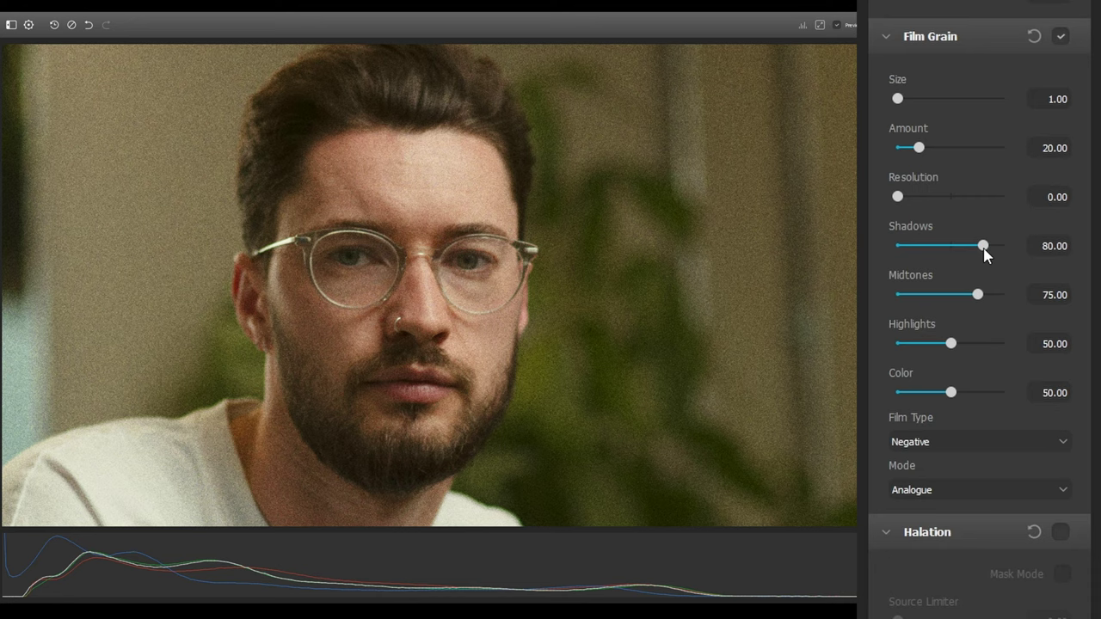
pyautogui.moveTo(979, 298); pyautogui.dragTo(927, 298)
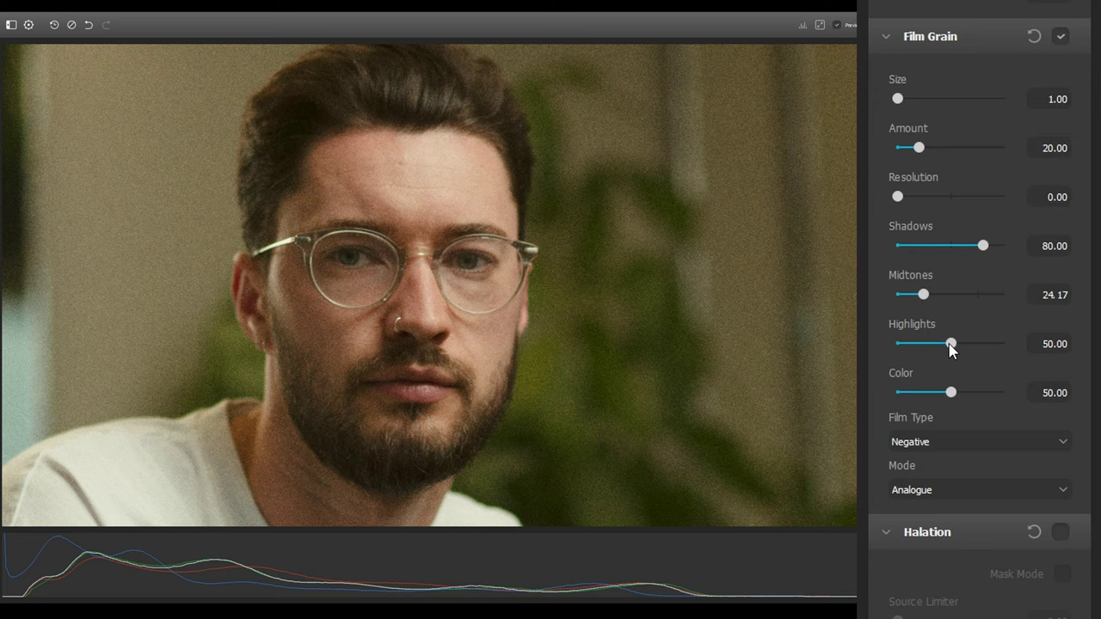
pyautogui.moveTo(953, 344); pyautogui.dragTo(1057, 356)
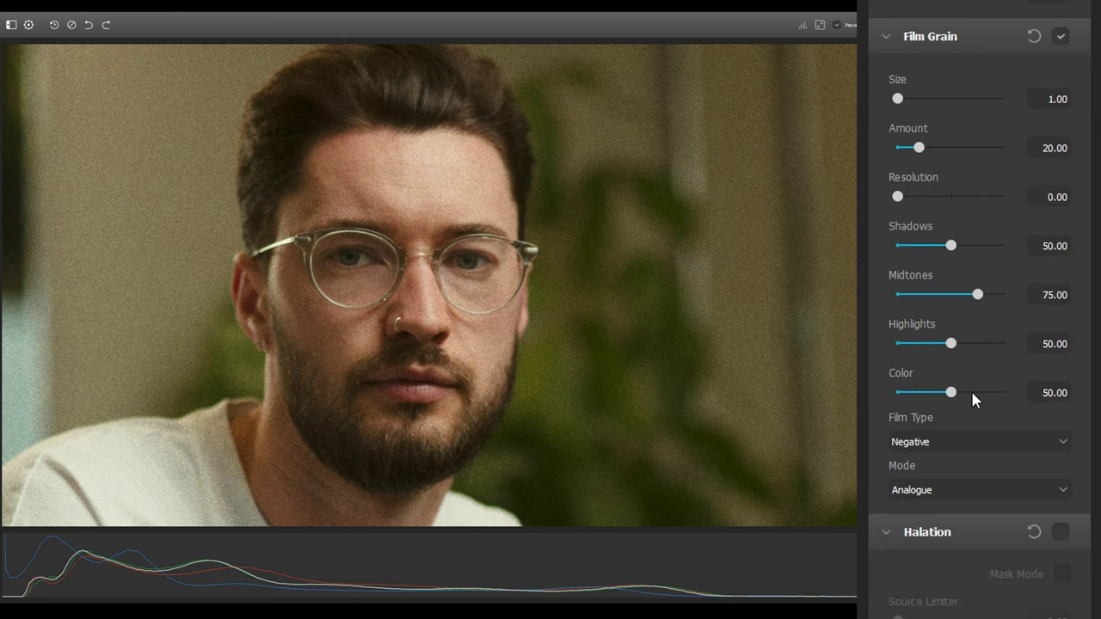
pyautogui.moveTo(951, 393); pyautogui.dragTo(1007, 392)
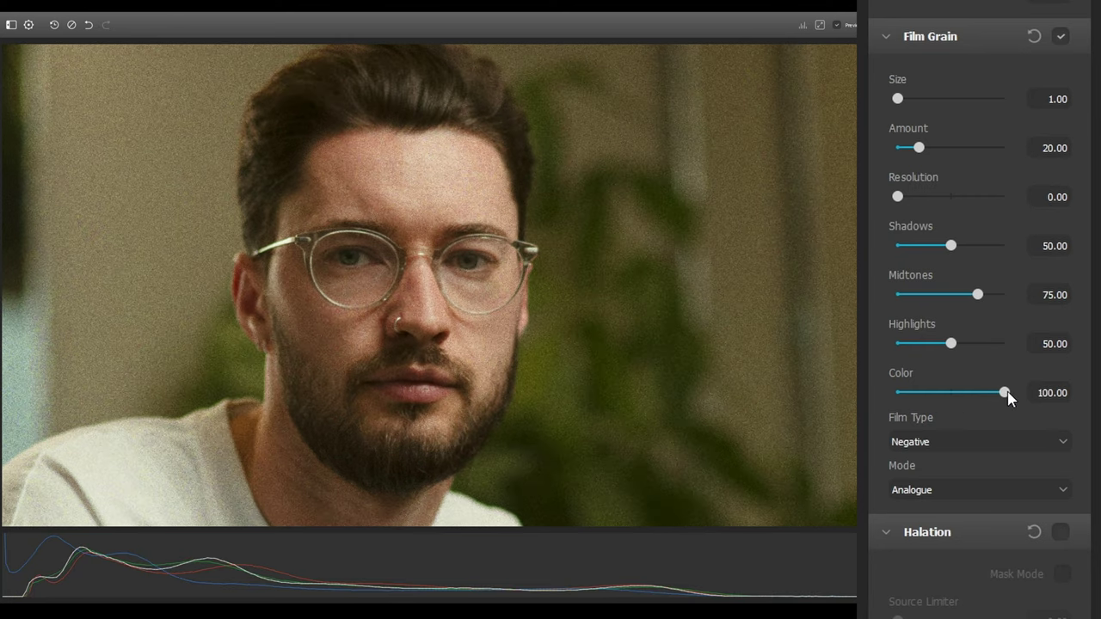
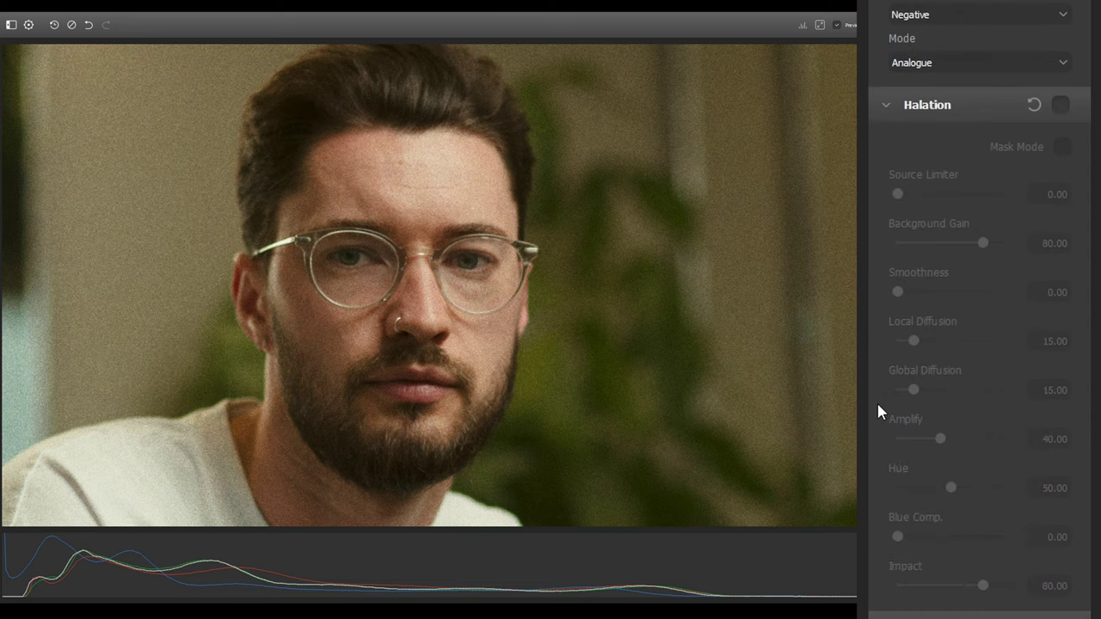
# Enable Halation and try a much stronger Local Diffusion, returning it to 15.
pyautogui.click(1060, 106)
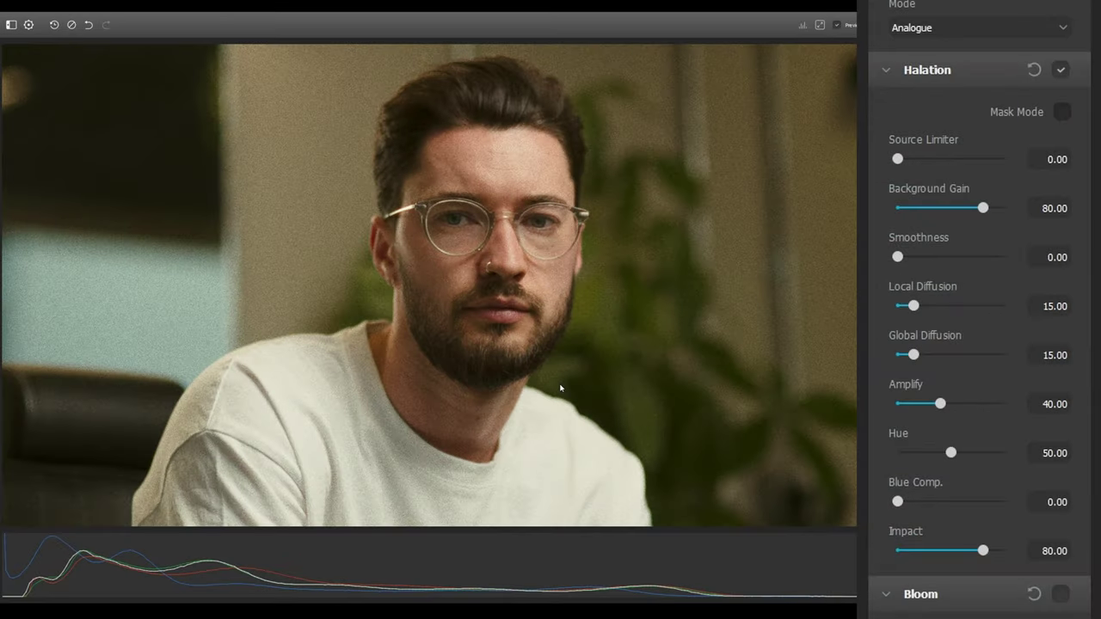
pyautogui.moveTo(913, 305); pyautogui.dragTo(998, 309)
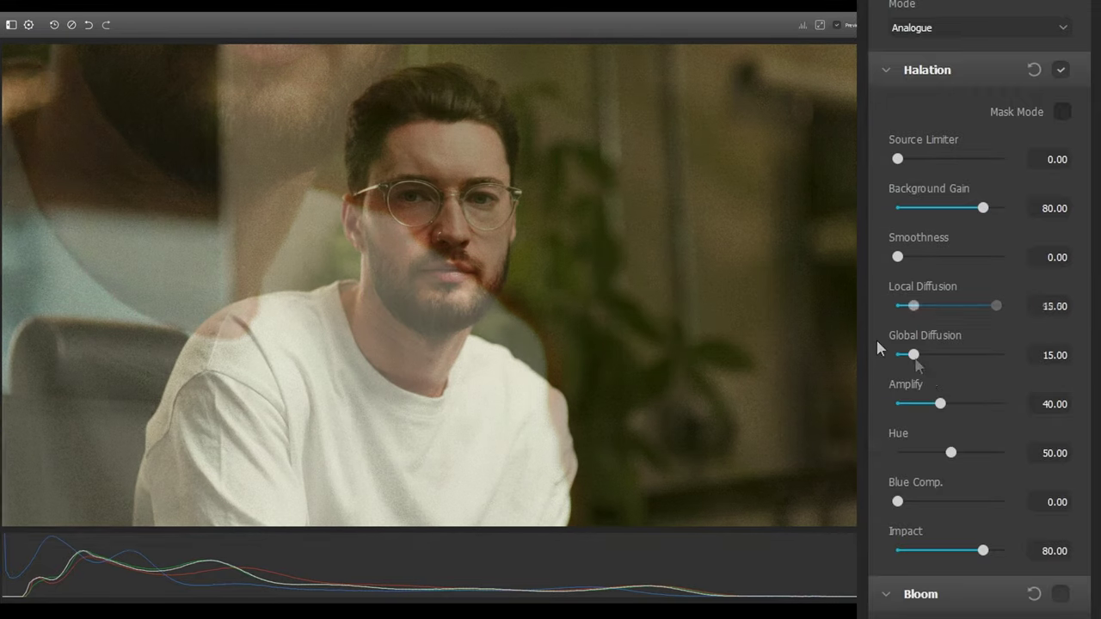
# Enable the Bloom effect with its default values.
pyautogui.scroll(-5, 876, 337)
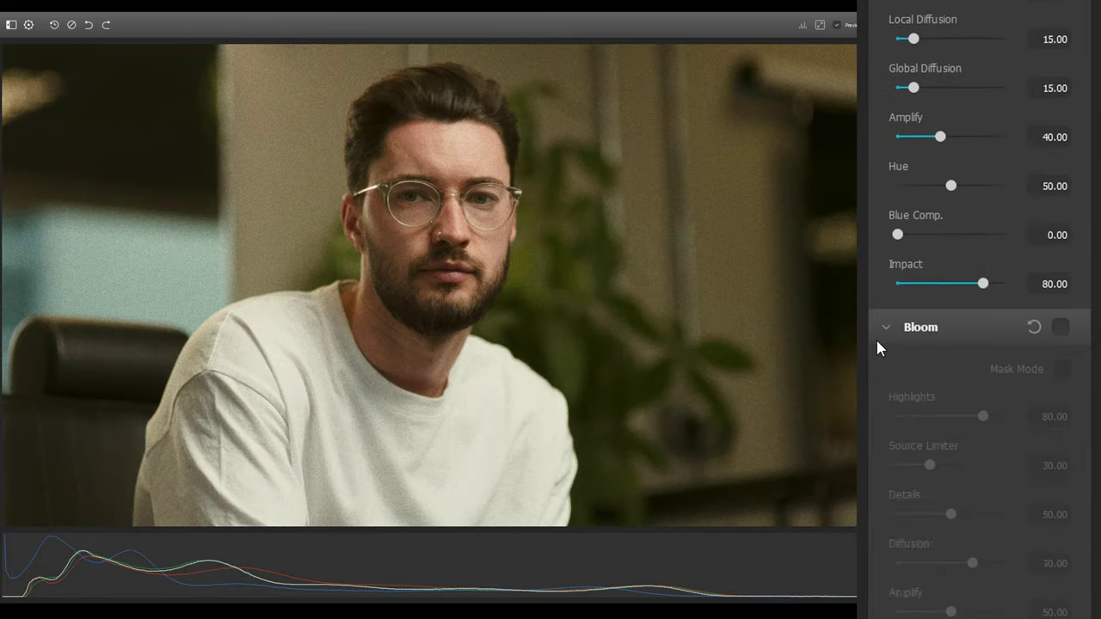
pyautogui.click(1060, 114)
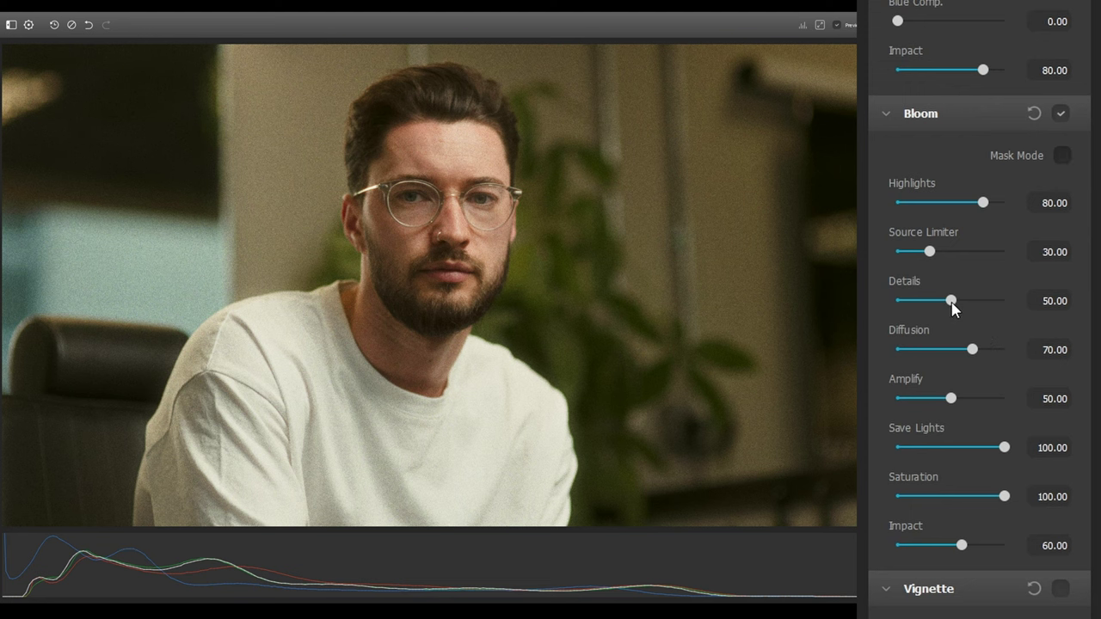
# Try Bloom with Details at 80.83, Amplify at 100 and Diffusion at 100, and reset the Bloom settings.
pyautogui.moveTo(951, 301); pyautogui.dragTo(985, 307)
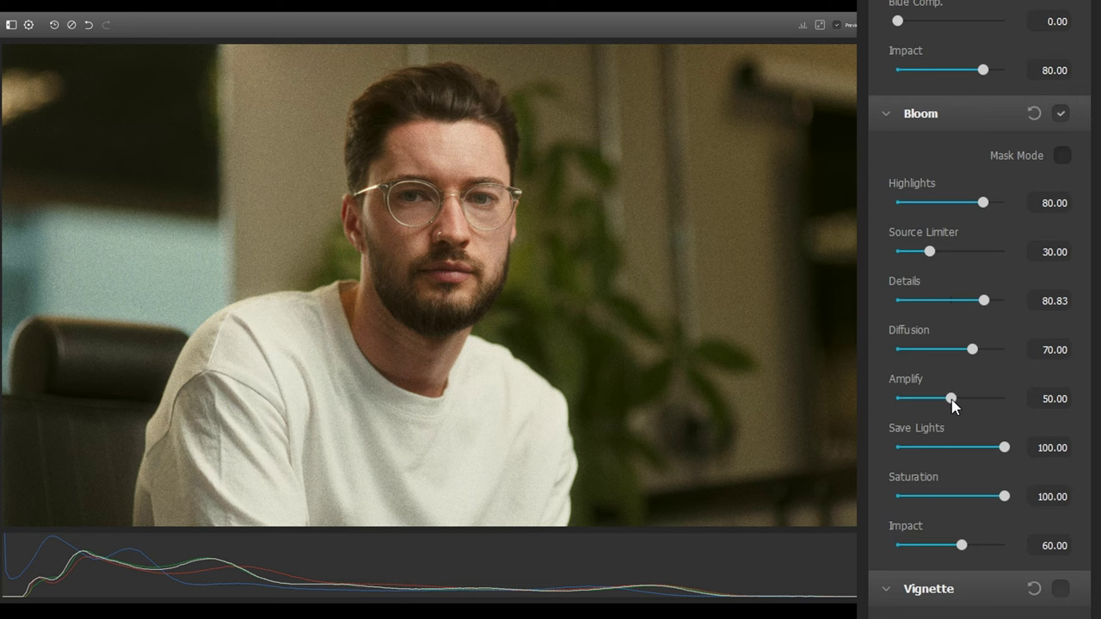
pyautogui.moveTo(951, 398); pyautogui.dragTo(1008, 399)
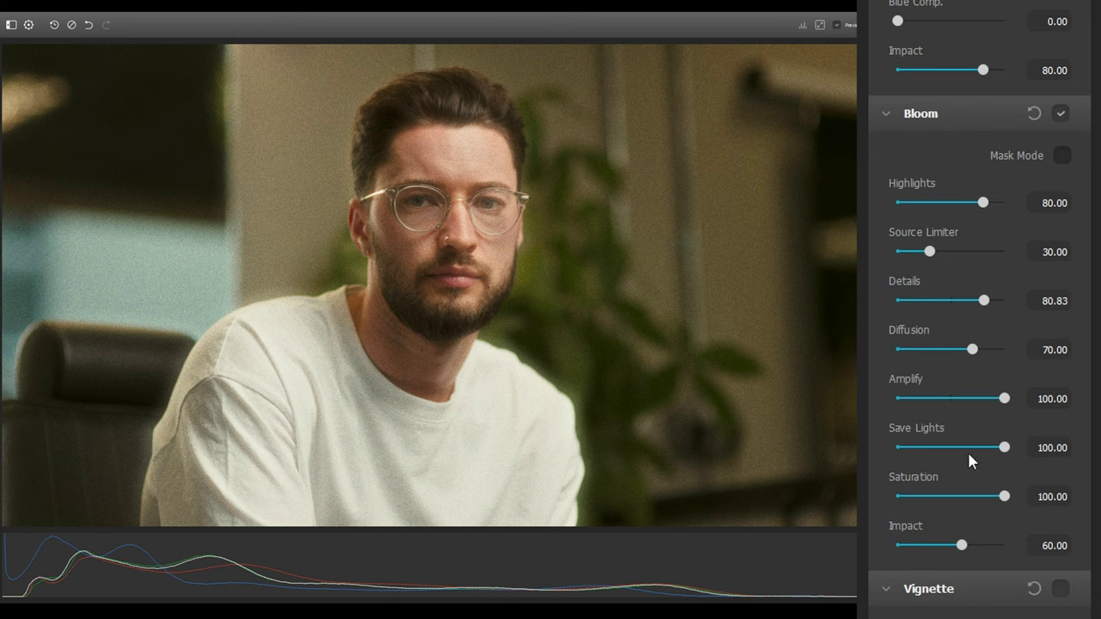
pyautogui.moveTo(976, 358); pyautogui.dragTo(1007, 349)
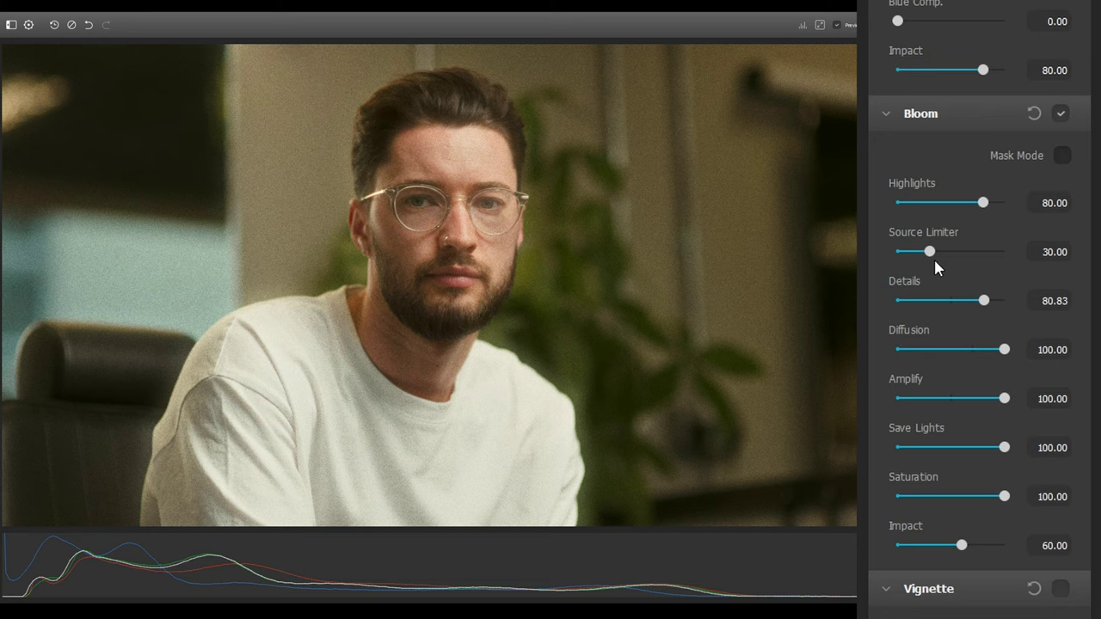
pyautogui.click(1034, 113)
# Lower the Bloom Amplify to 26.67 and compare the photo with Bloom off and on.
pyautogui.click(1061, 113)
pyautogui.click(1060, 114)
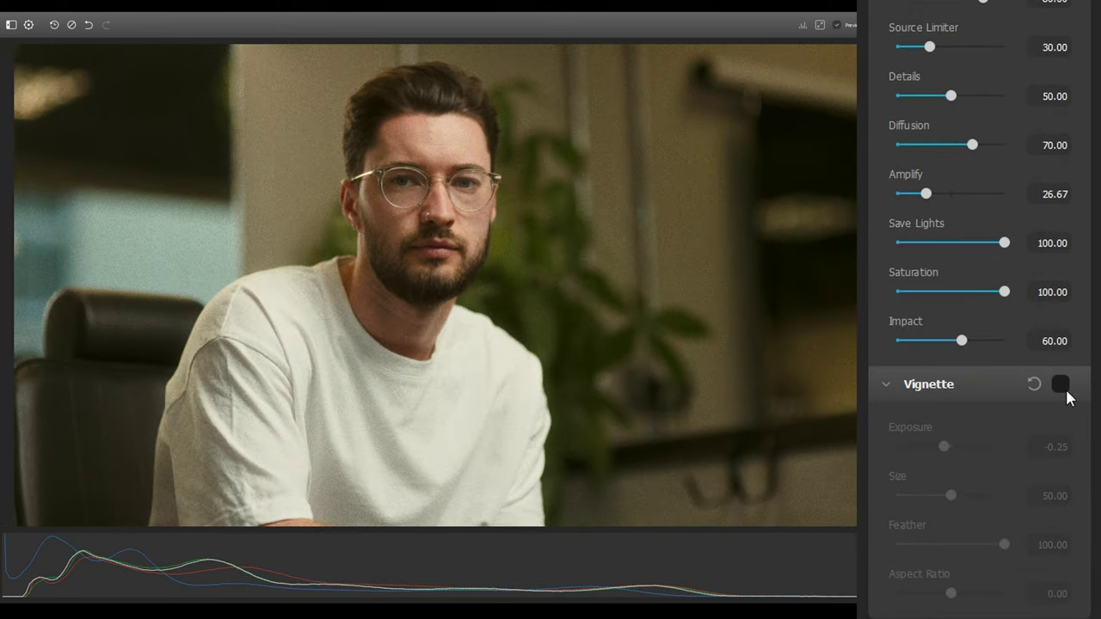
# Enable the Vignette effect with its default values and view the whole photo.
pyautogui.click(1063, 387)
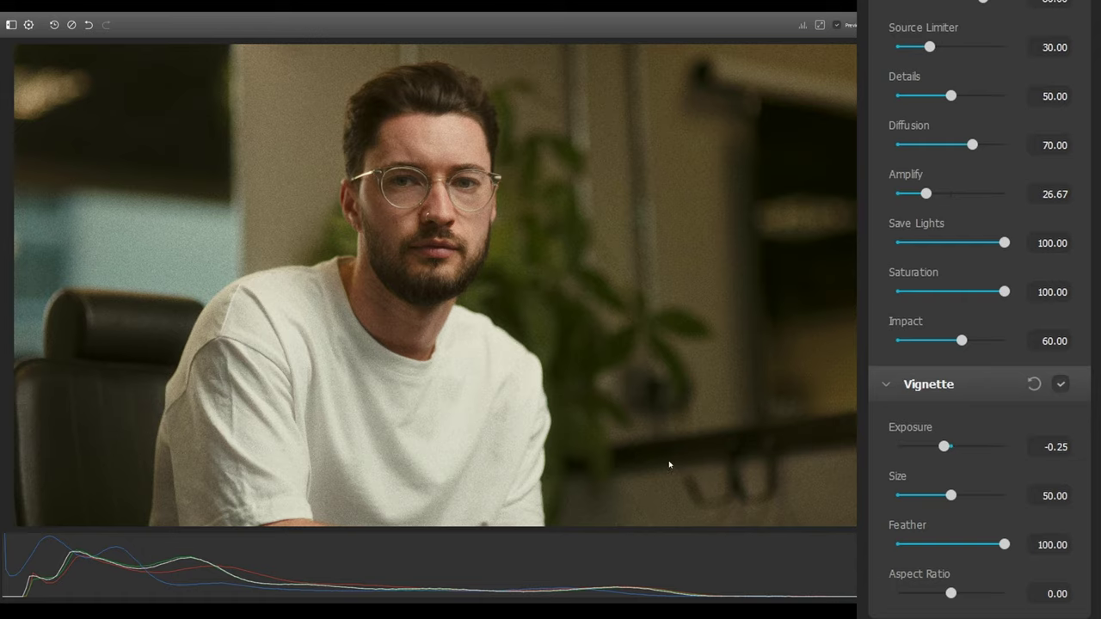
pyautogui.click(668, 462)
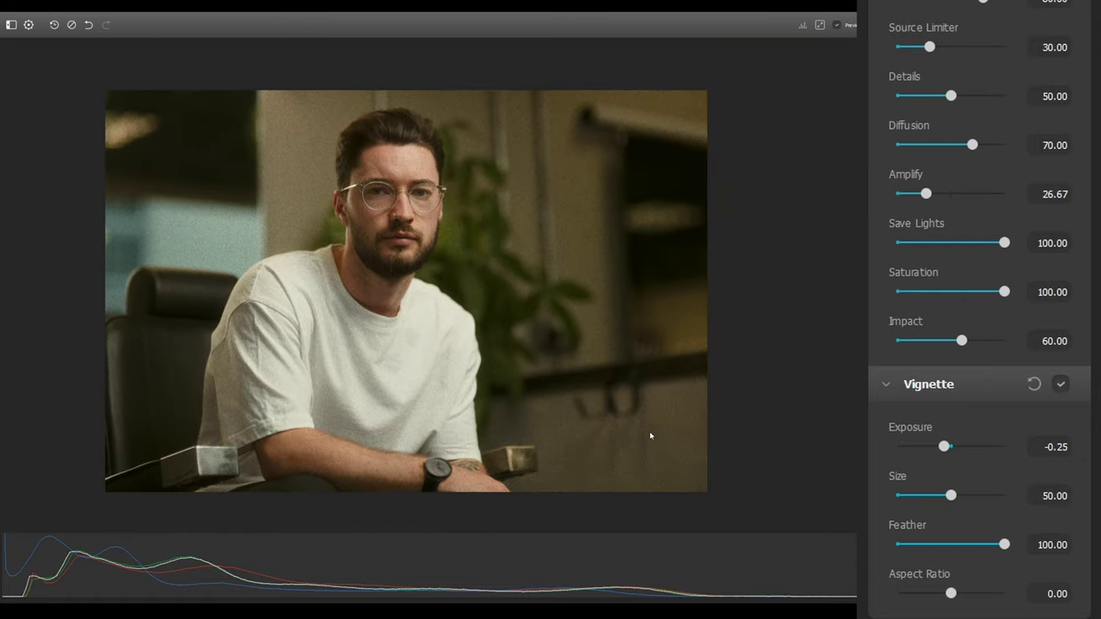
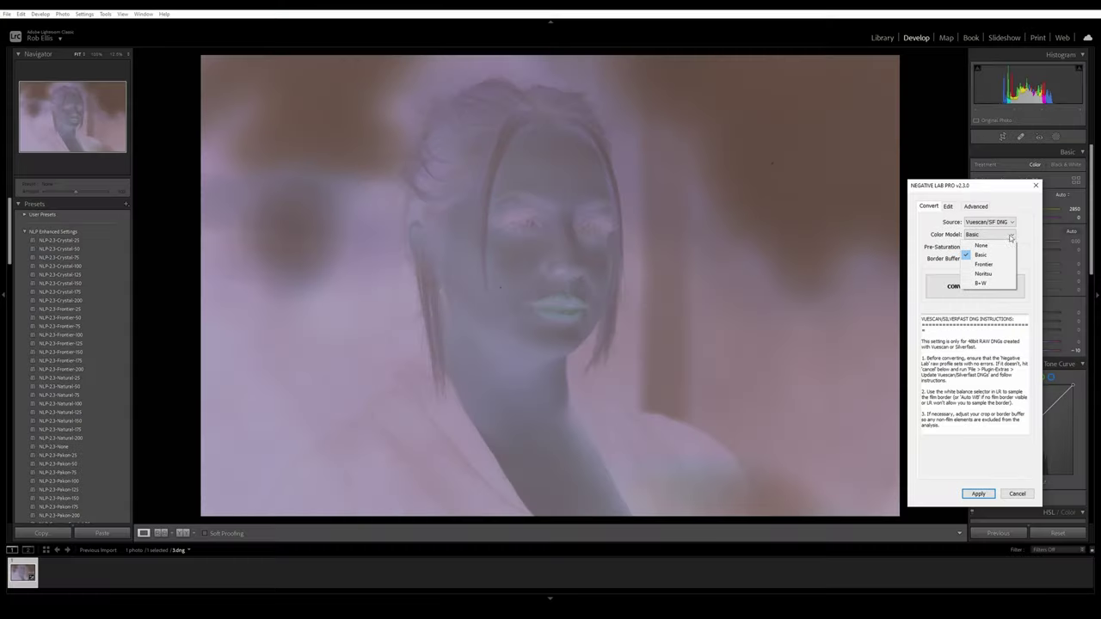
# In Lightroom, keep Negative Lab Pro's Color Model at Basic and convert the negative scan.
pyautogui.click(1025, 235)
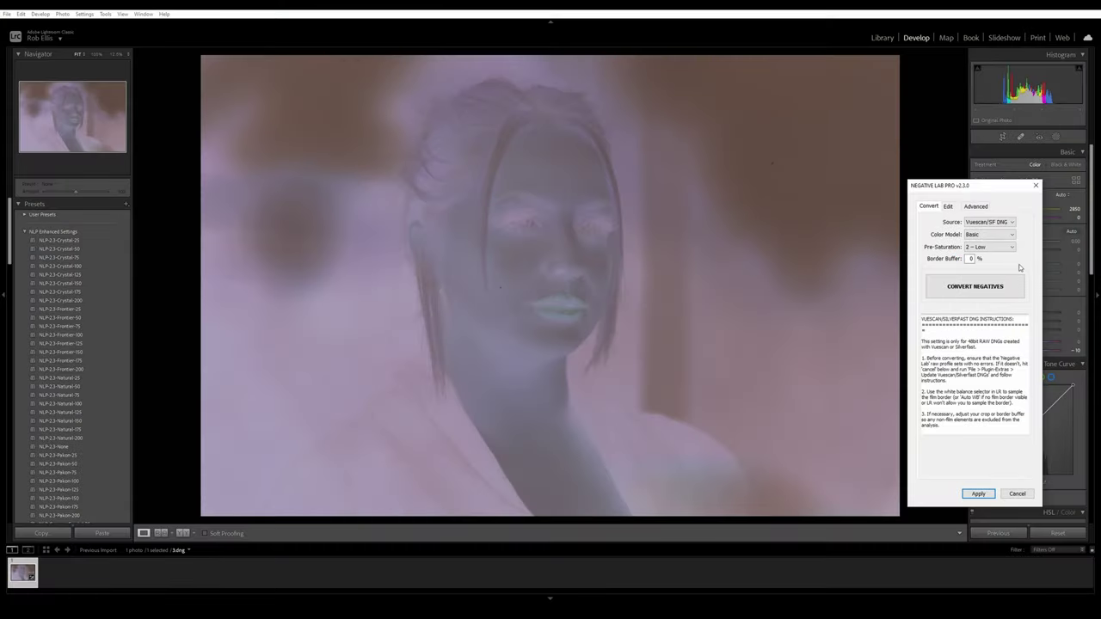
pyautogui.click(1002, 287)
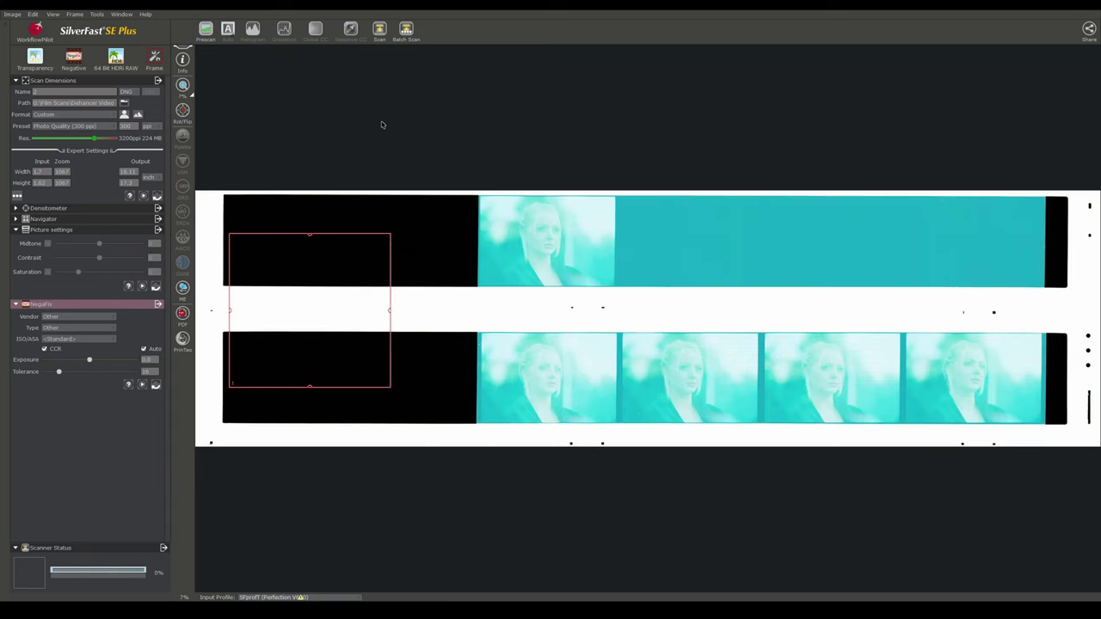
# In SilverFast, place the scan frame over the portrait on the upper film strip and zoom to it.
pyautogui.click(602, 249)
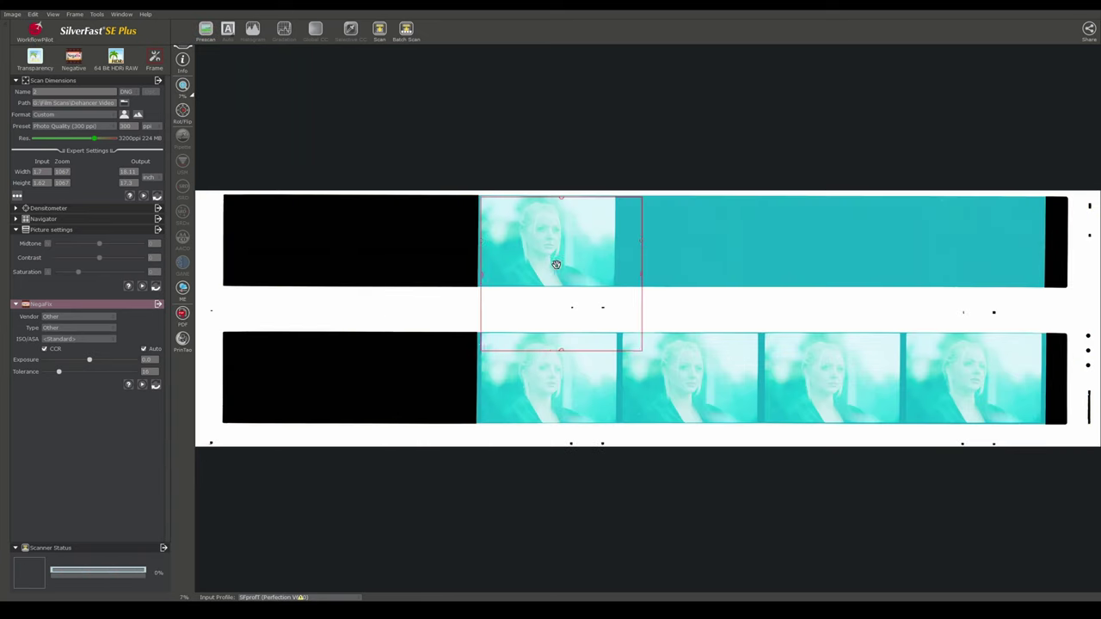
pyautogui.click(183, 84)
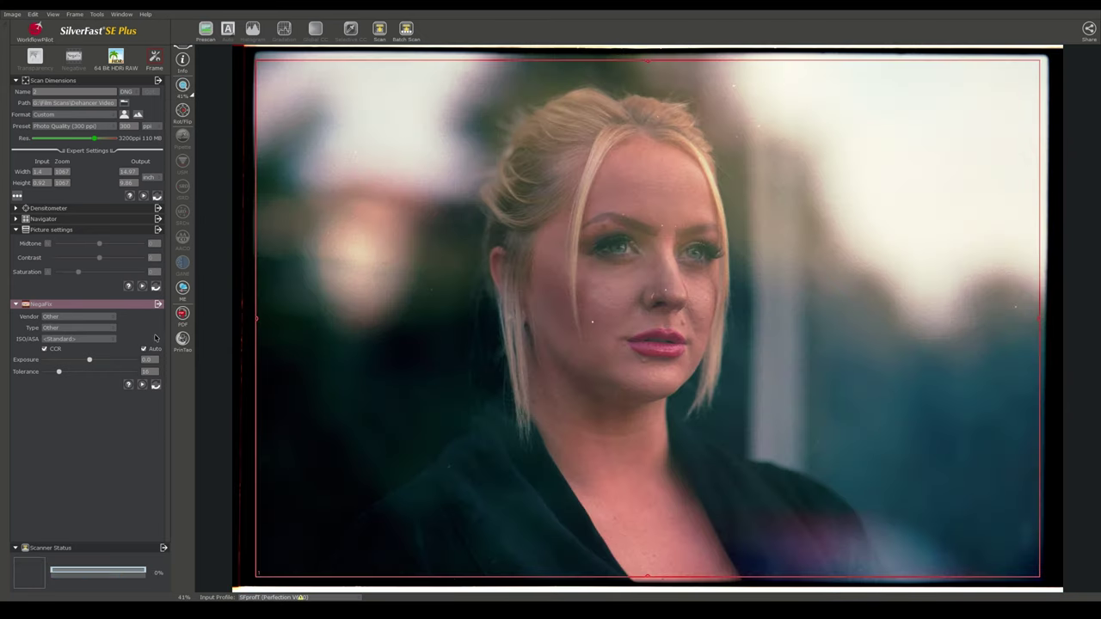
# Set NegaFix to Kodak Portra 400 for the framed negative and change the scan's film type.
pyautogui.click(77, 316)
pyautogui.click(77, 328)
pyautogui.click(73, 367)
pyautogui.click(182, 85)
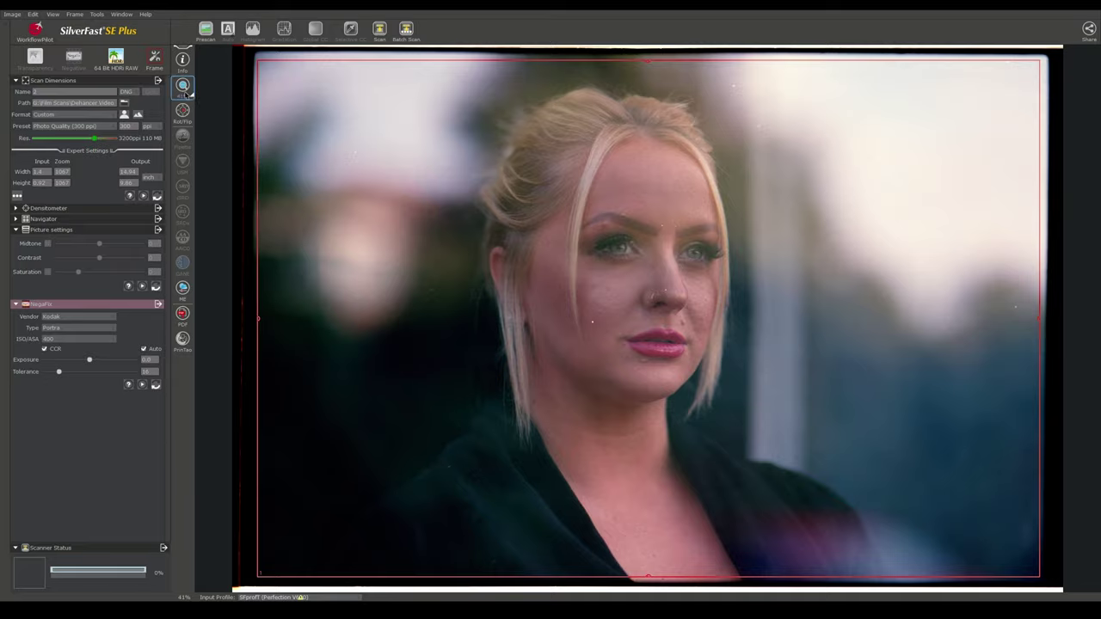
pyautogui.click(74, 58)
pyautogui.click(82, 80)
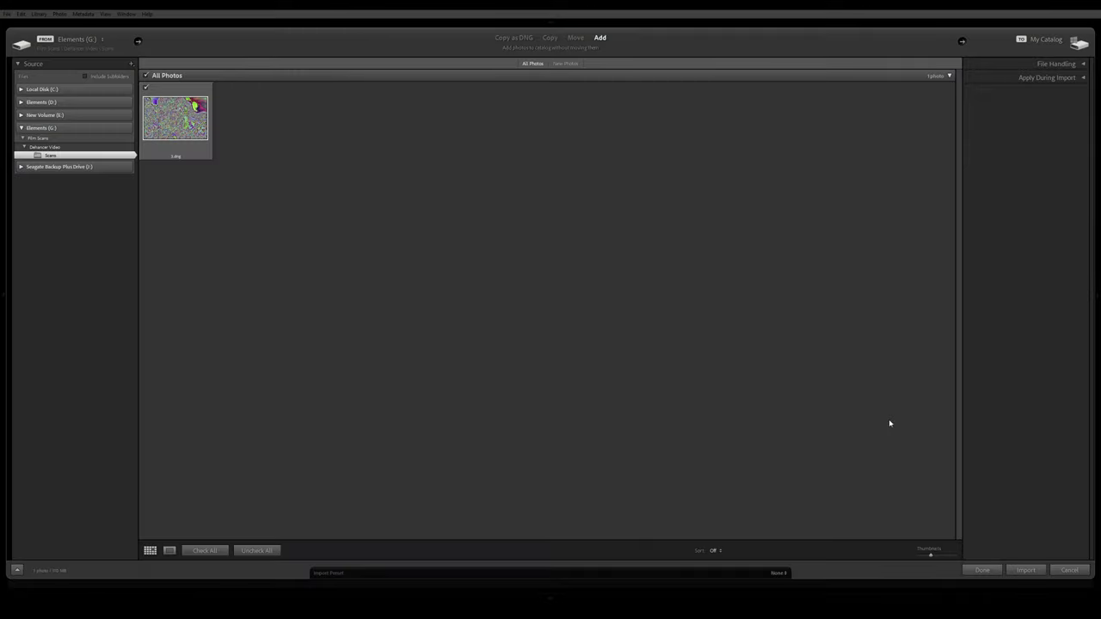
# In Lightroom, import the scanned DNG by adding it to the catalog and open it in Develop.
pyautogui.click(1027, 570)
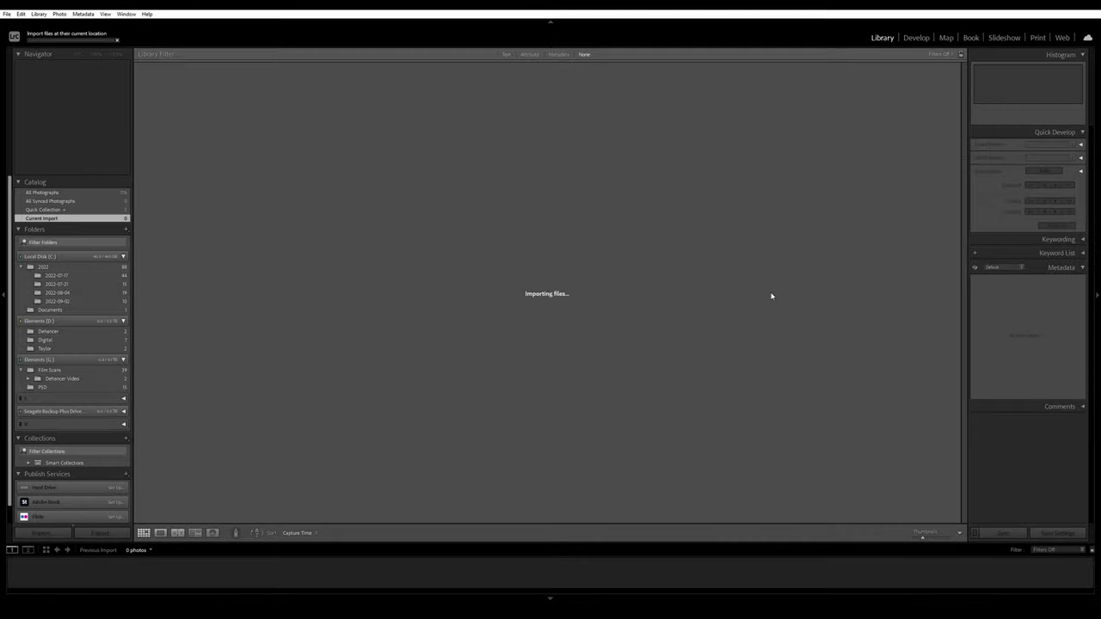
pyautogui.press('d')
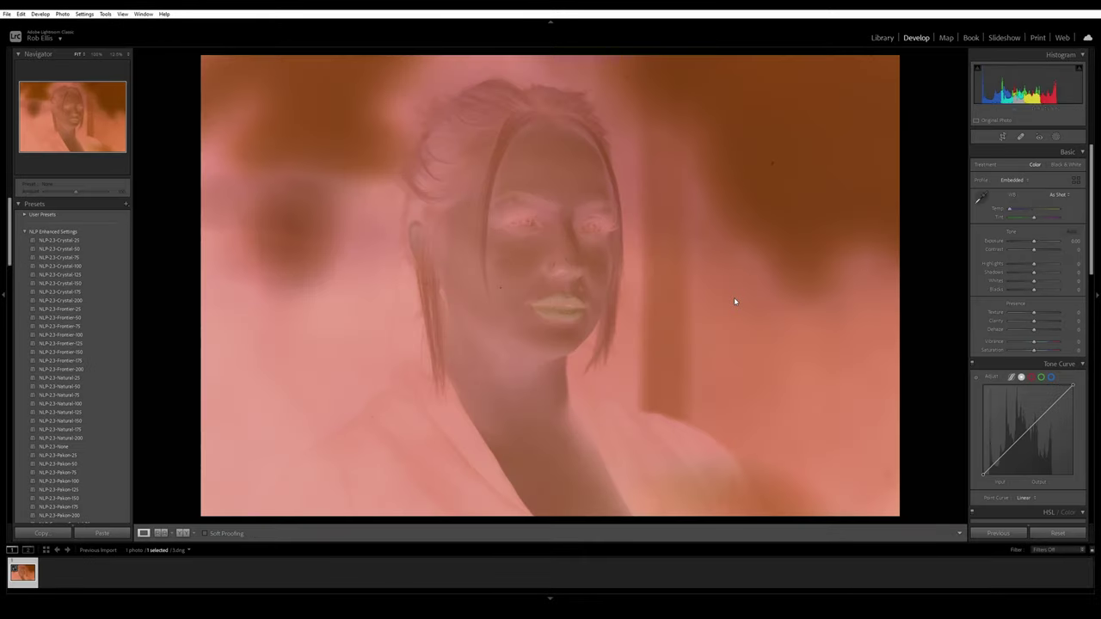
# Run Negative Lab Pro's Update Vuescan/SilverFast DNGs command on the imported scan.
pyautogui.click(7, 14)
pyautogui.moveTo(105, 191)
pyautogui.click(215, 198)
pyautogui.click(564, 311)
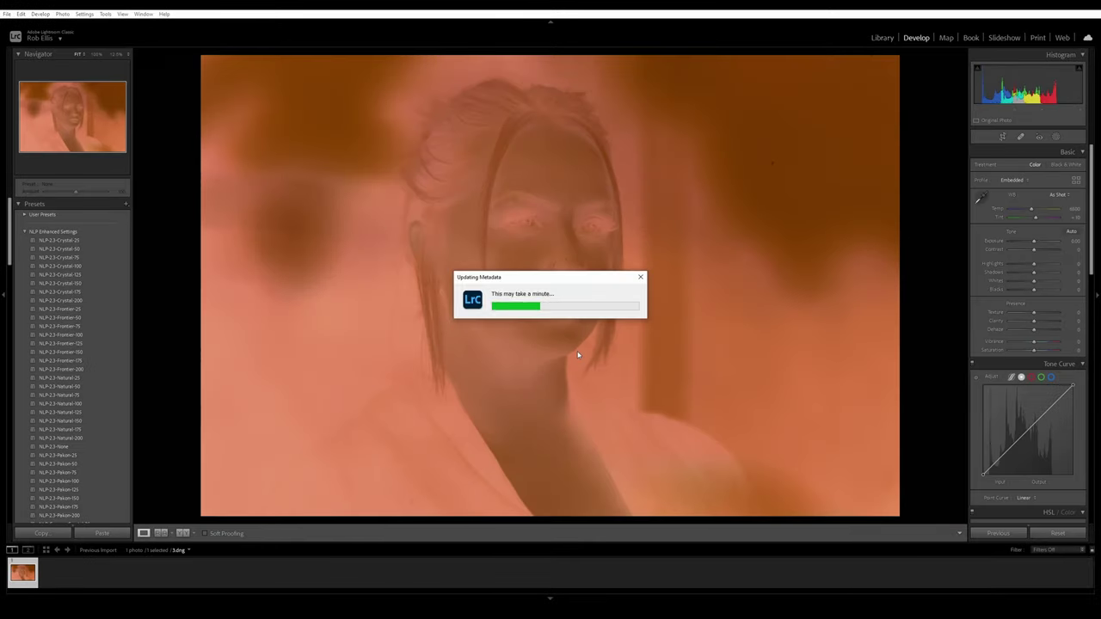
pyautogui.click(592, 317)
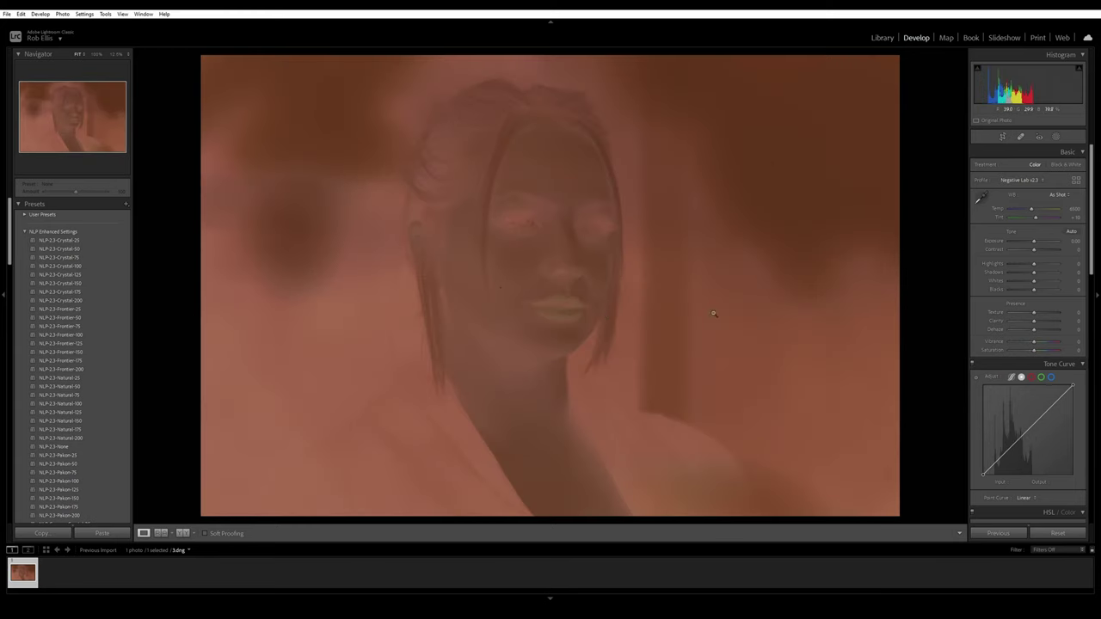
# Set the scan's white balance to Auto and convert the negative with Negative Lab Pro.
pyautogui.click(1060, 194)
pyautogui.click(1045, 212)
pyautogui.click(7, 13)
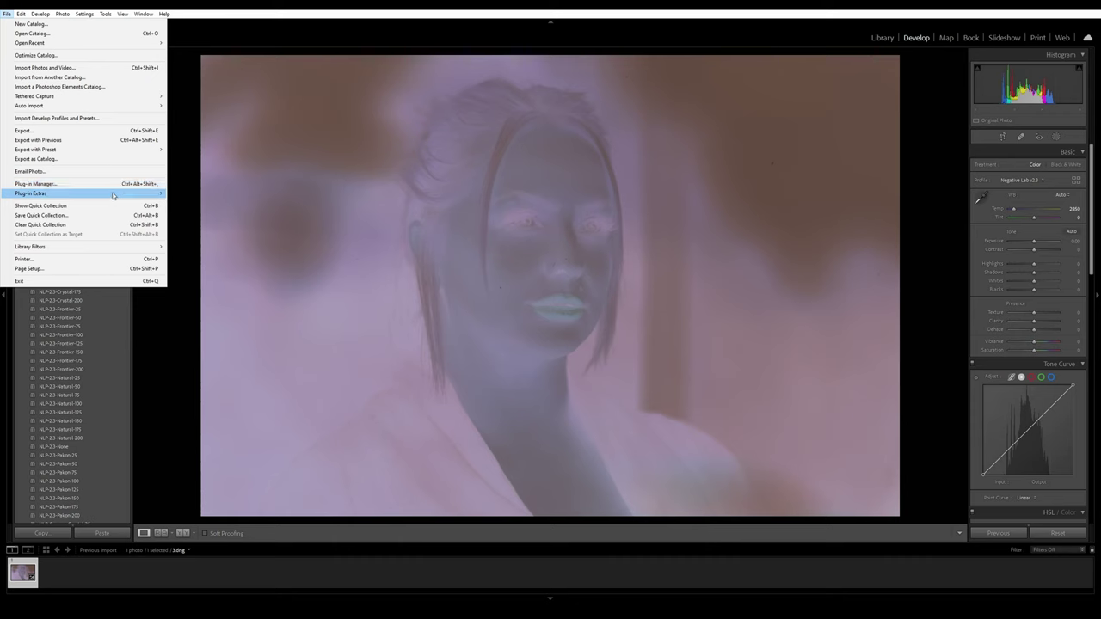
pyautogui.moveTo(117, 196)
pyautogui.click(239, 205)
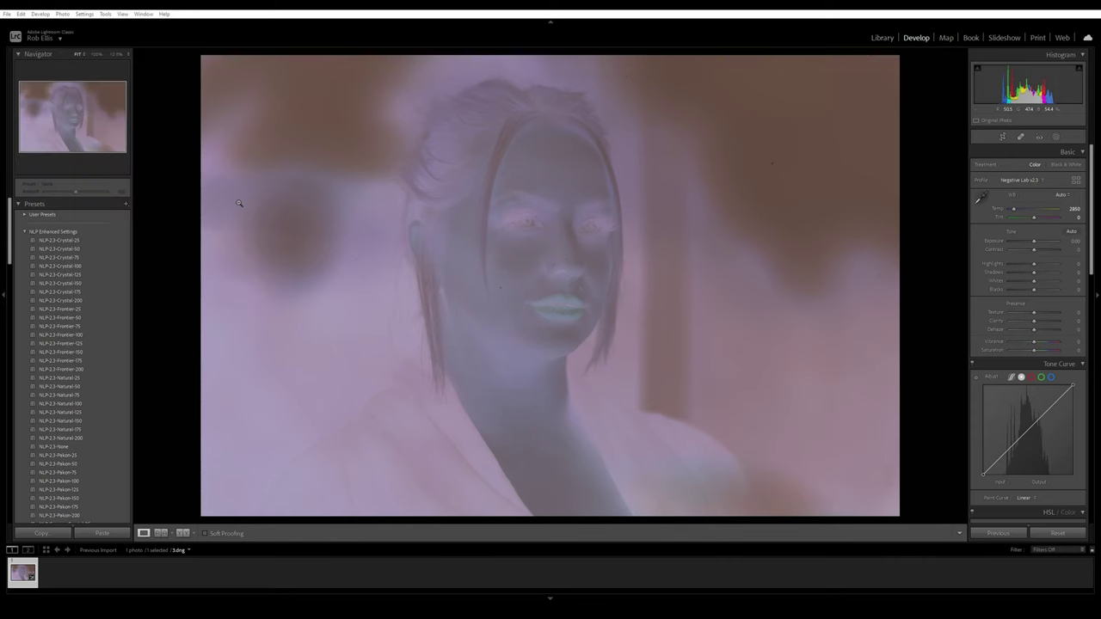
pyautogui.click(1003, 286)
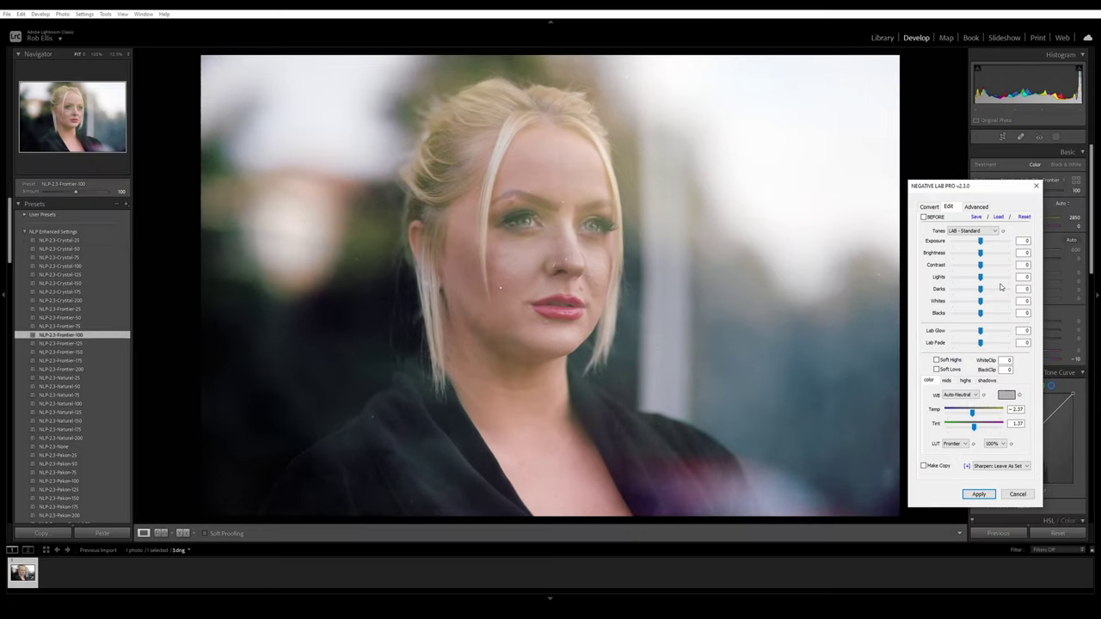
# Set the converted scan's Tones to LINEAR in Negative Lab Pro.
pyautogui.click(1014, 127)
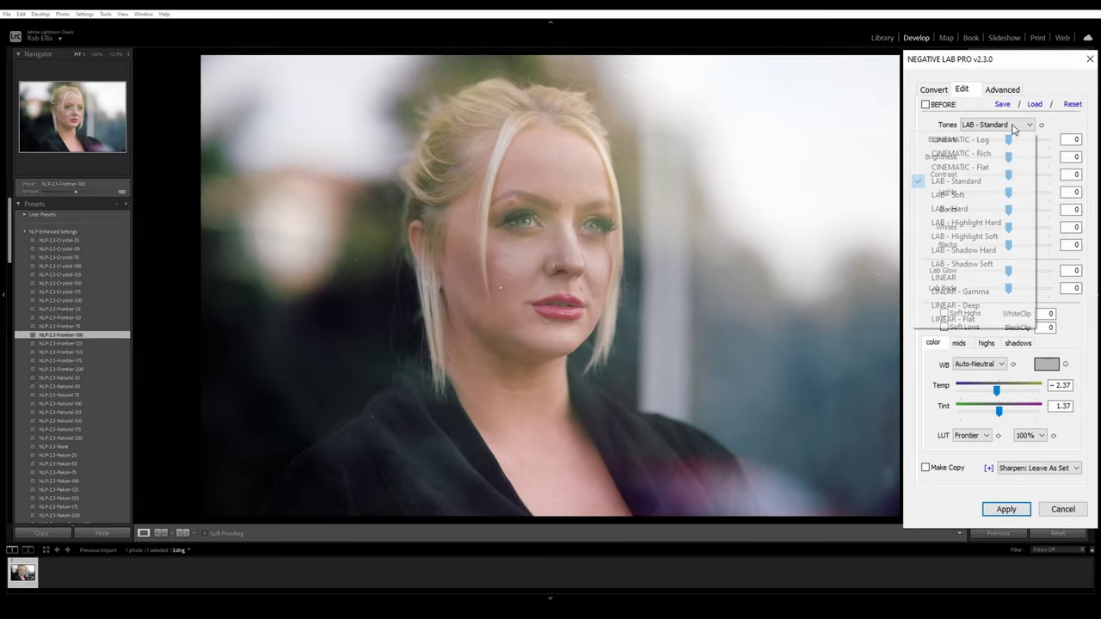
pyautogui.click(962, 279)
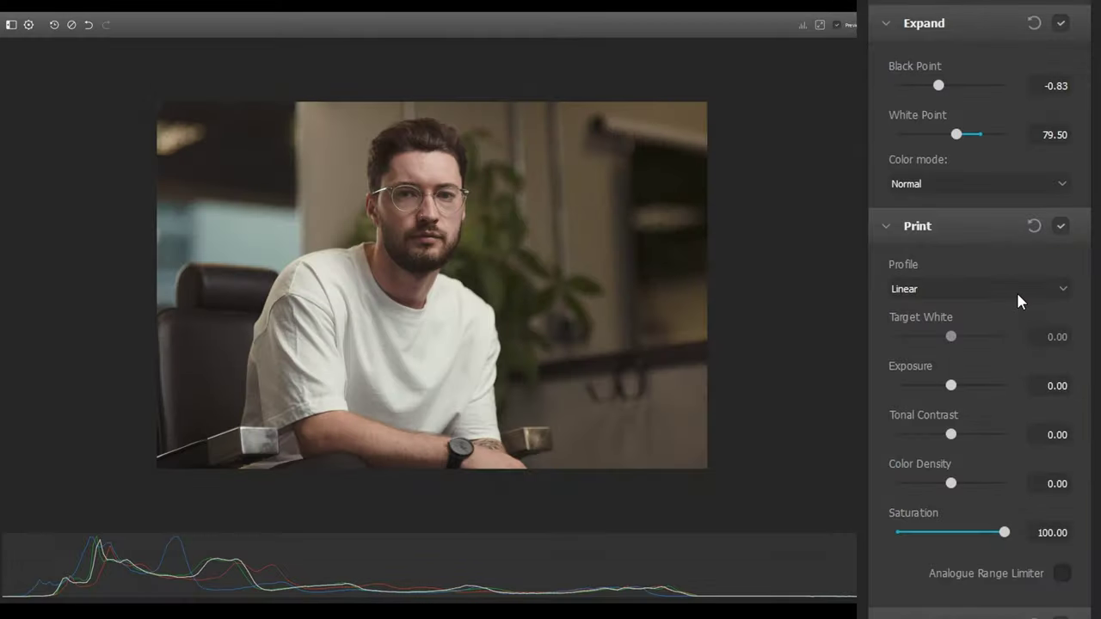
# In Dehancer, set the Print profile to Kodak Endura Glossy Paper.
pyautogui.click(1016, 289)
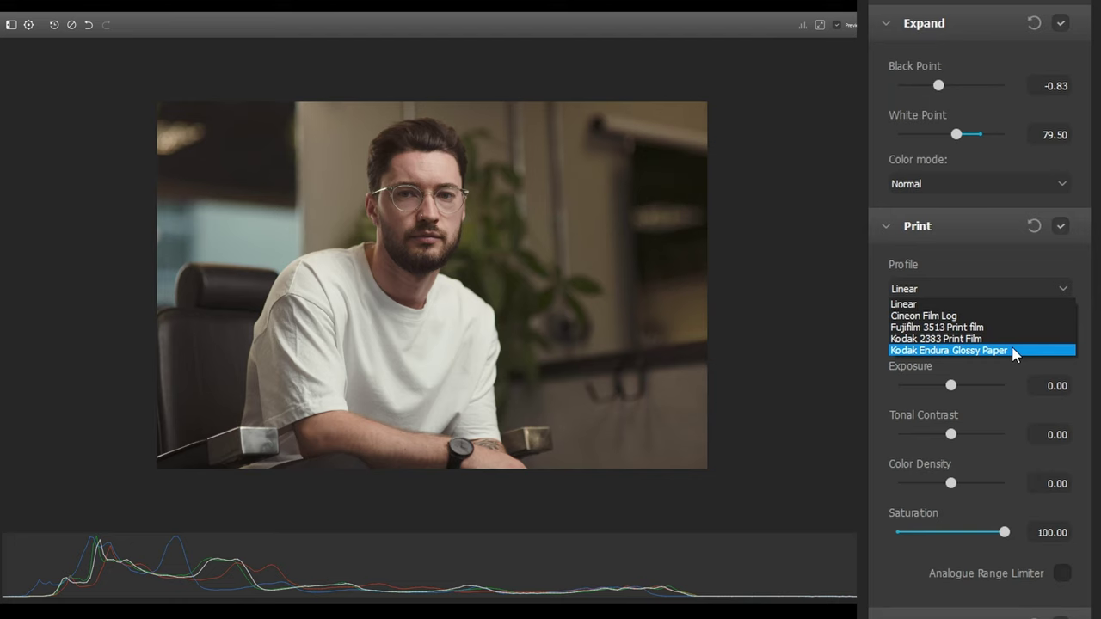
pyautogui.click(1015, 351)
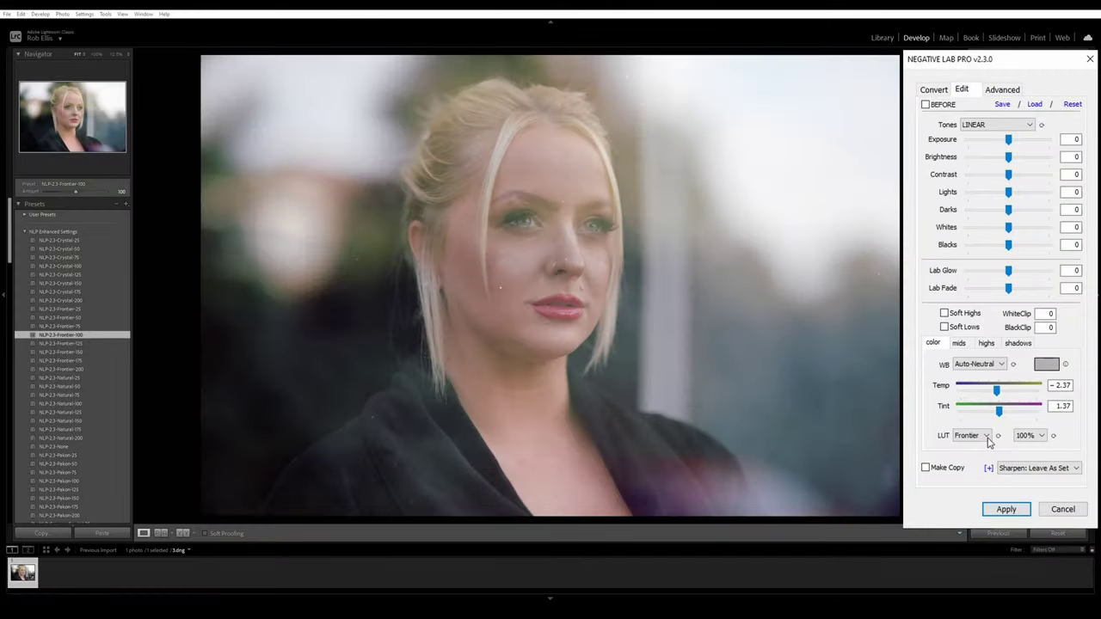
# In Negative Lab Pro, choose the Crystal LUT, raise Contrast to 15 and apply the edits.
pyautogui.click(986, 437)
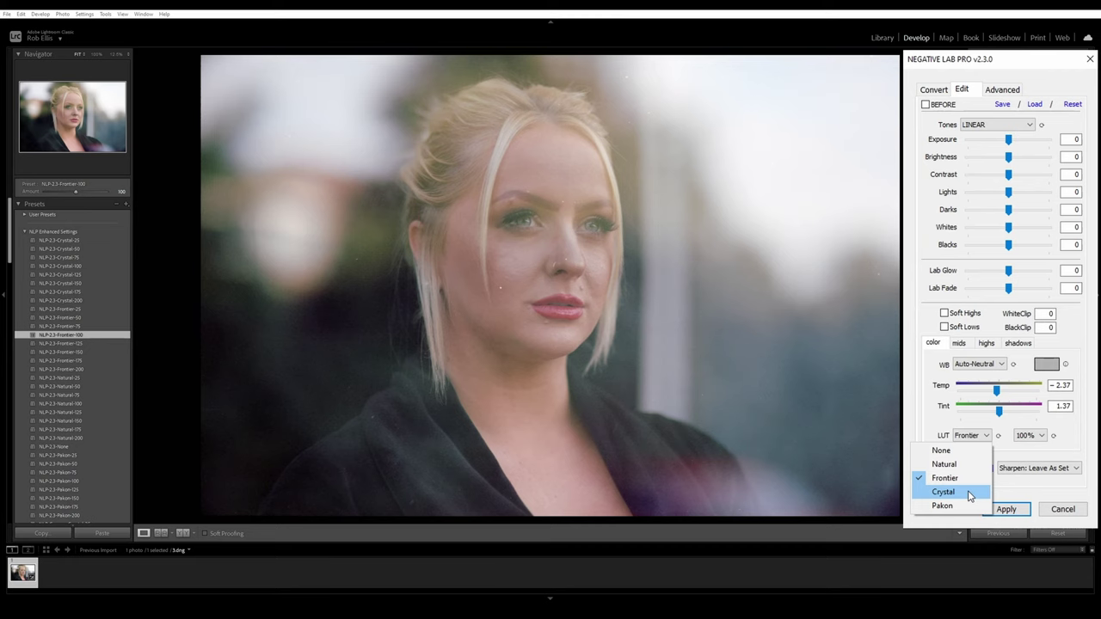
pyautogui.click(943, 492)
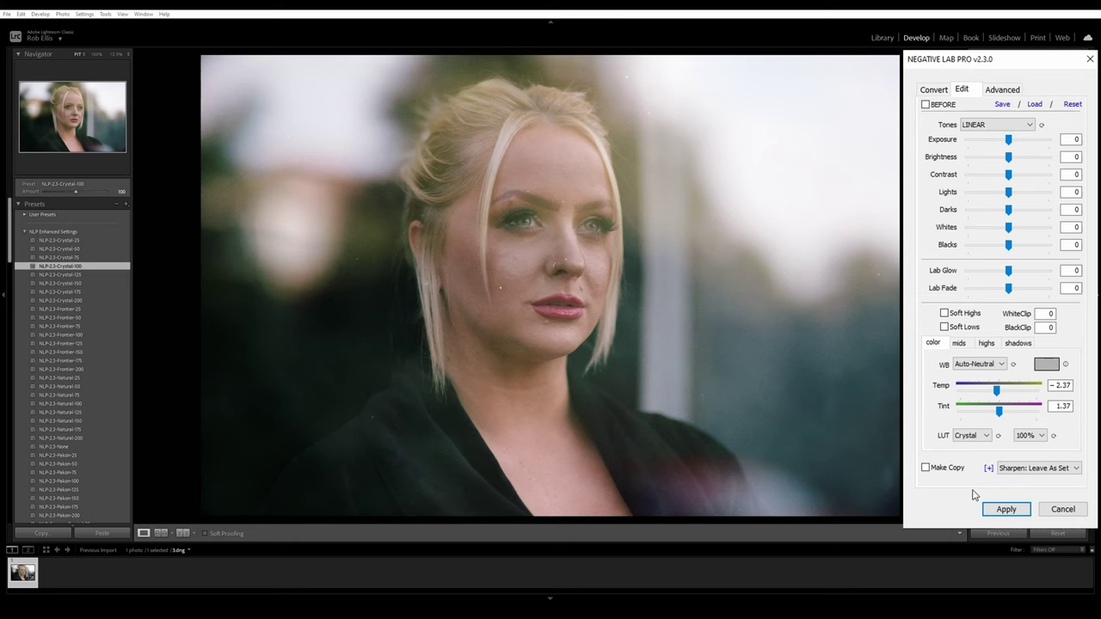
pyautogui.moveTo(1009, 177); pyautogui.dragTo(1008, 211)
pyautogui.moveTo(1023, 179); pyautogui.dragTo(1031, 181)
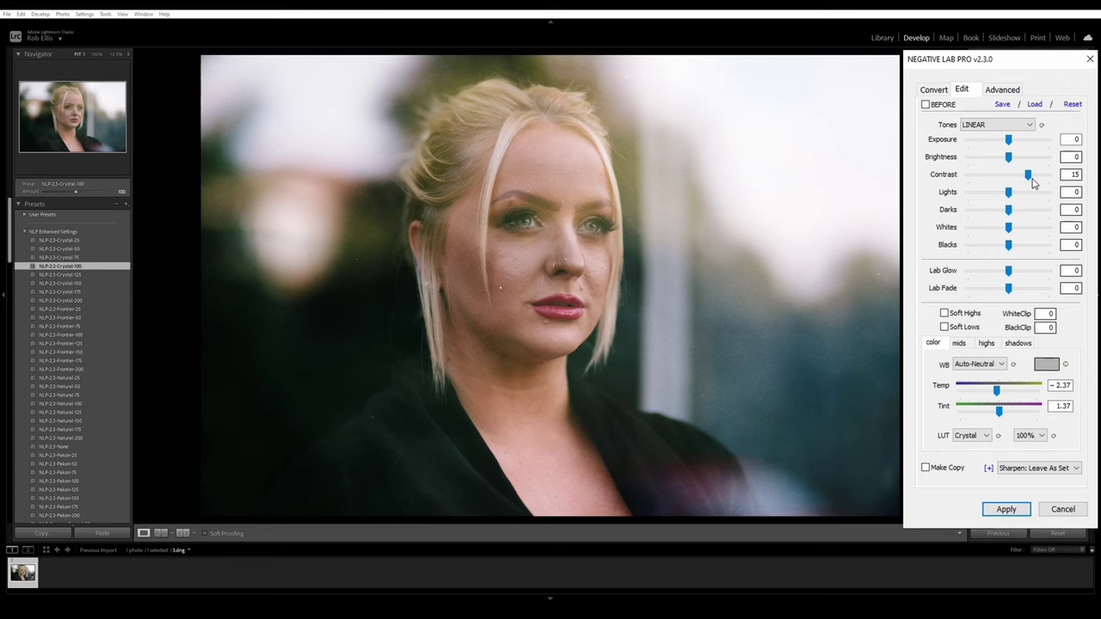
pyautogui.click(1007, 509)
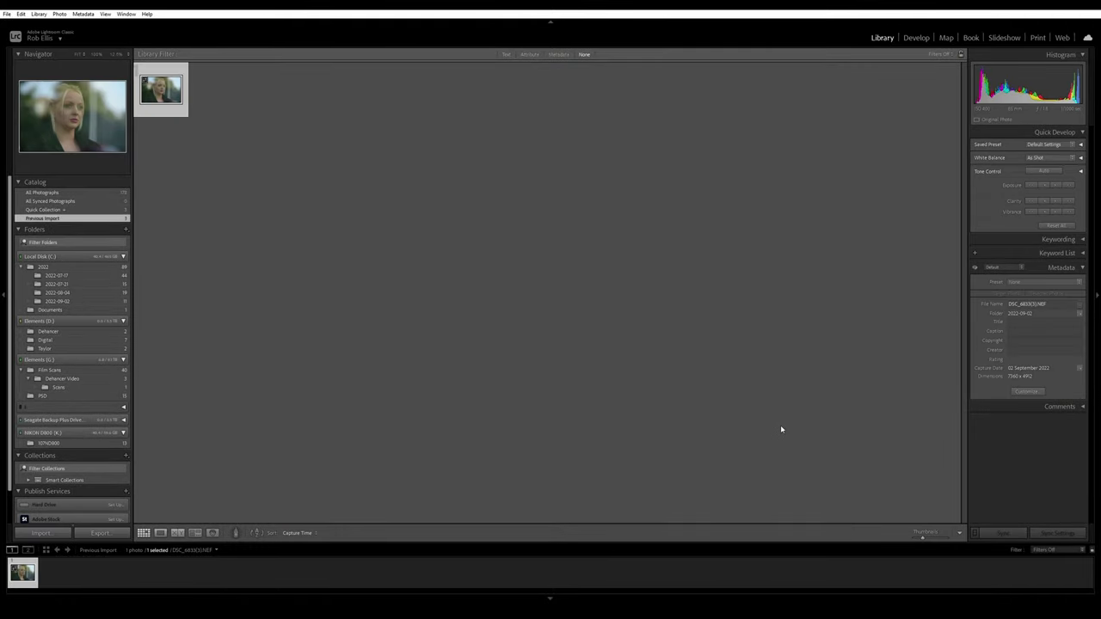
# Open the digital portrait in Develop and set Exposure to -1, Contrast to -40 and Blacks to +60.
pyautogui.click(916, 39)
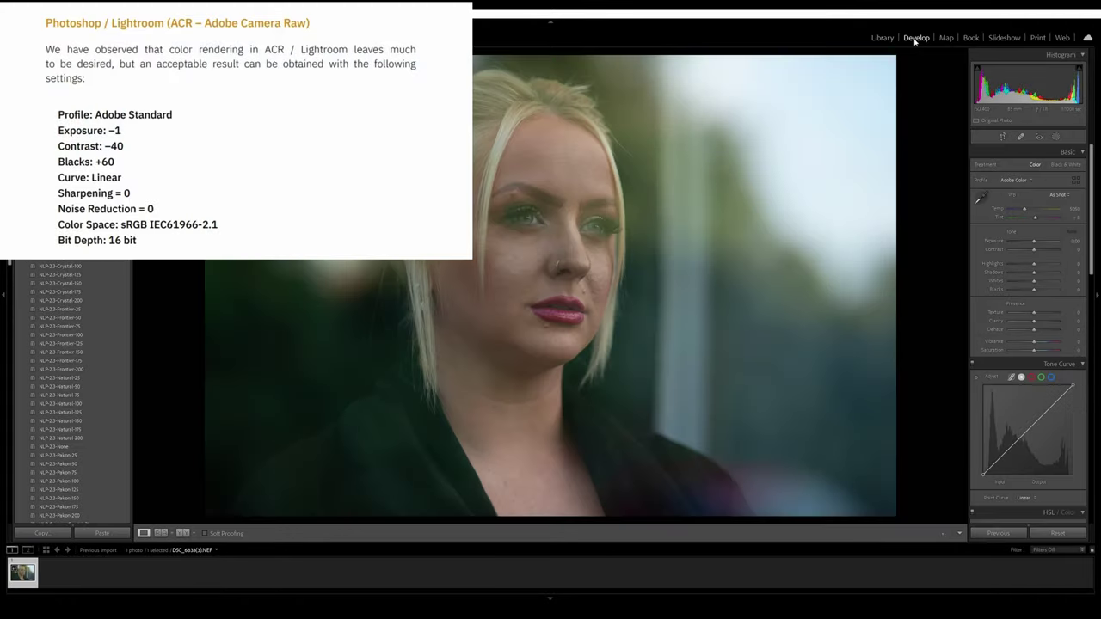
pyautogui.click(1072, 240)
pyautogui.write('-1')
pyautogui.press('Return')
pyautogui.press('Tab')
pyautogui.write('-40')
pyautogui.press('Tab')
pyautogui.press('Tab')
pyautogui.press('Tab')
pyautogui.press('Tab')
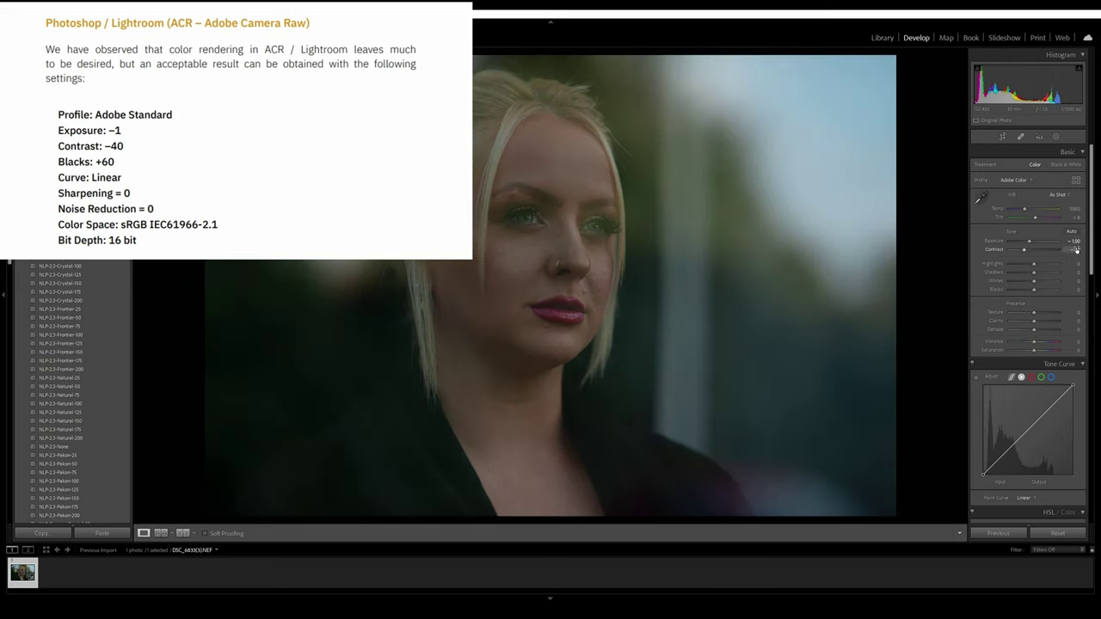
pyautogui.write('60')
pyautogui.press('Return')
# Set the portrait's profile to Adobe Standard and its white balance to a Temp of about 5500 and Tint +18.
pyautogui.scroll(-10, 975, 380)
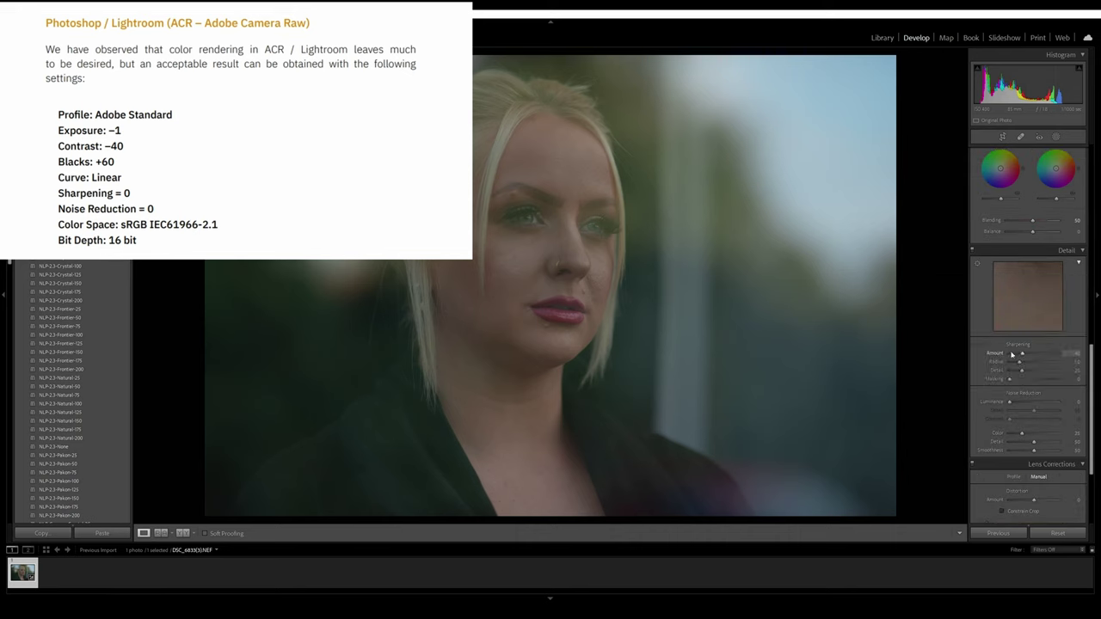
pyautogui.scroll(10, 975, 379)
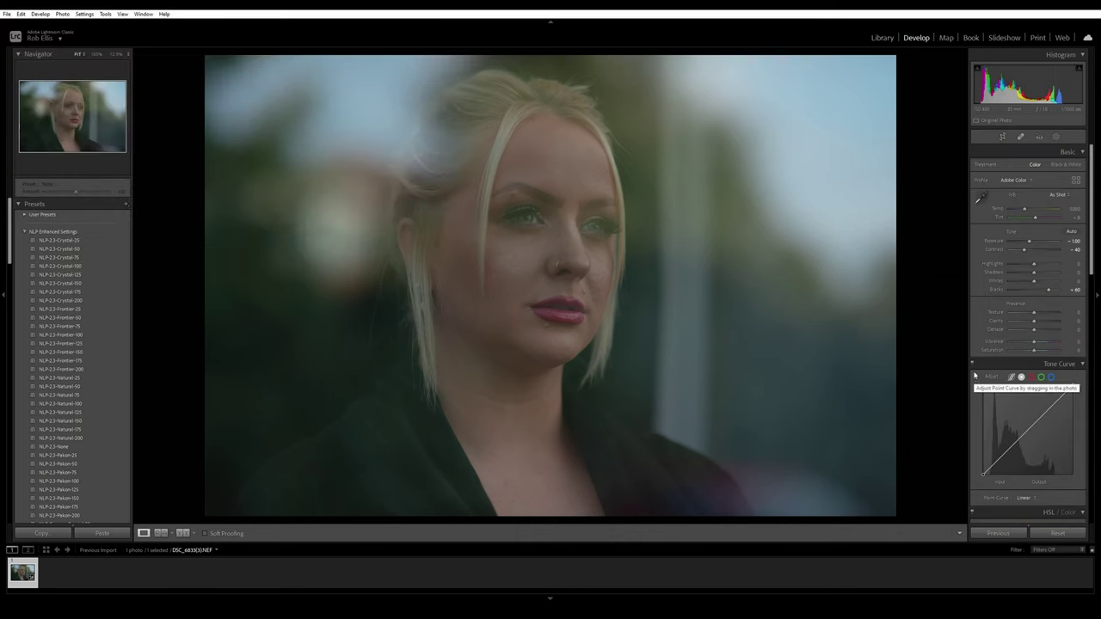
pyautogui.click(1015, 180)
pyautogui.click(1016, 218)
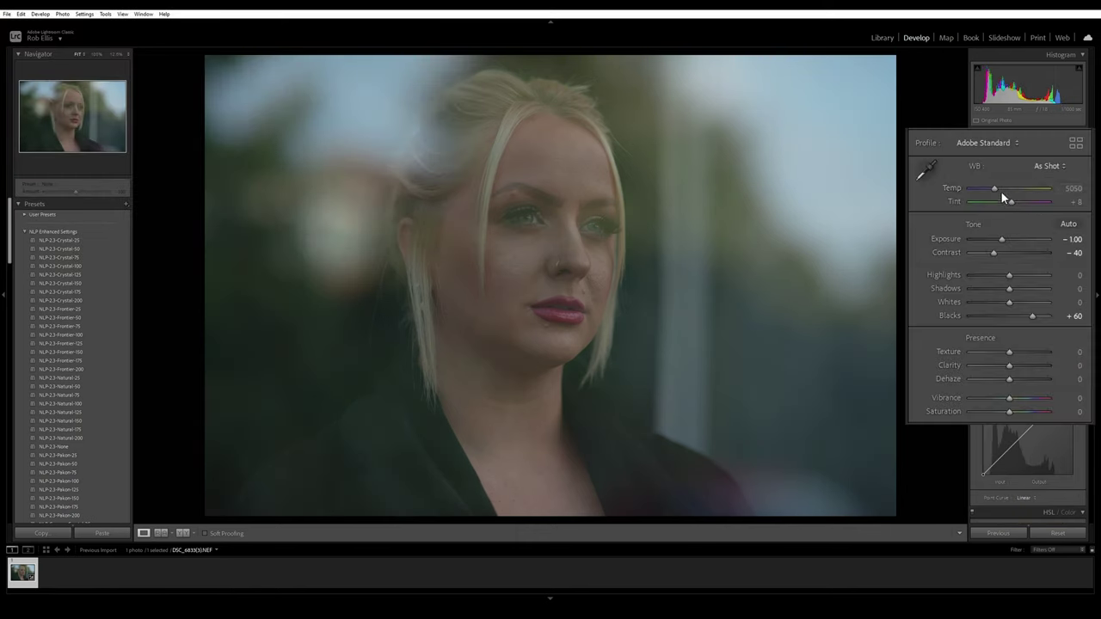
pyautogui.moveTo(1029, 210)
pyautogui.mouseDown()
pyautogui.moveTo(996, 189)
pyautogui.moveTo(1015, 203)
pyautogui.mouseUp()
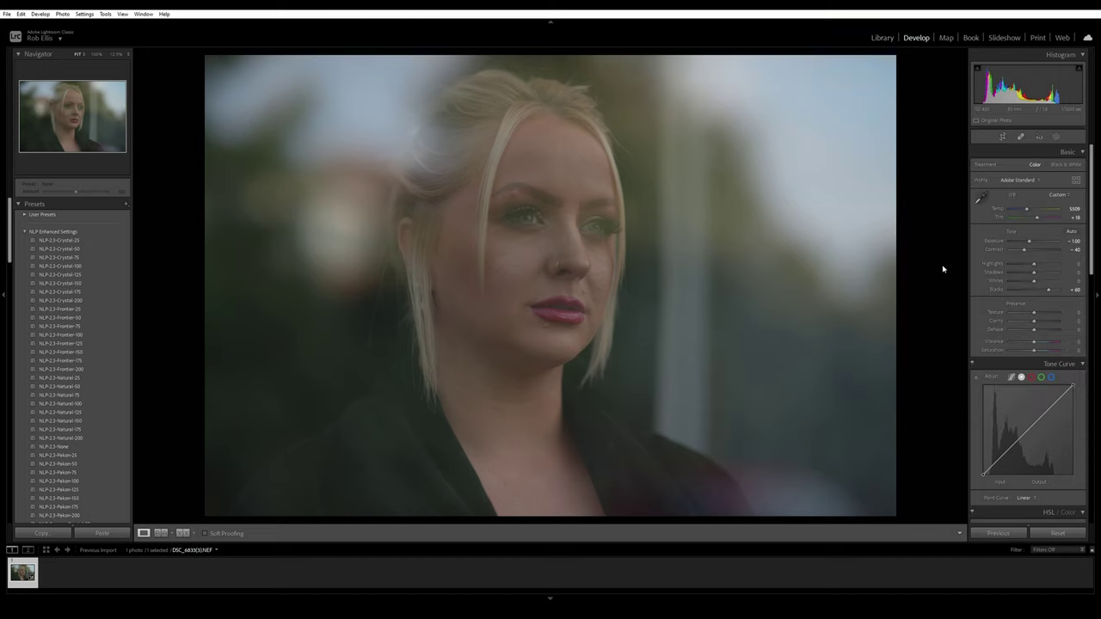
# Send a copy of the portrait with Lightroom adjustments to Dehancer for editing.
pyautogui.rightClick(804, 172)
pyautogui.moveTo(855, 246)
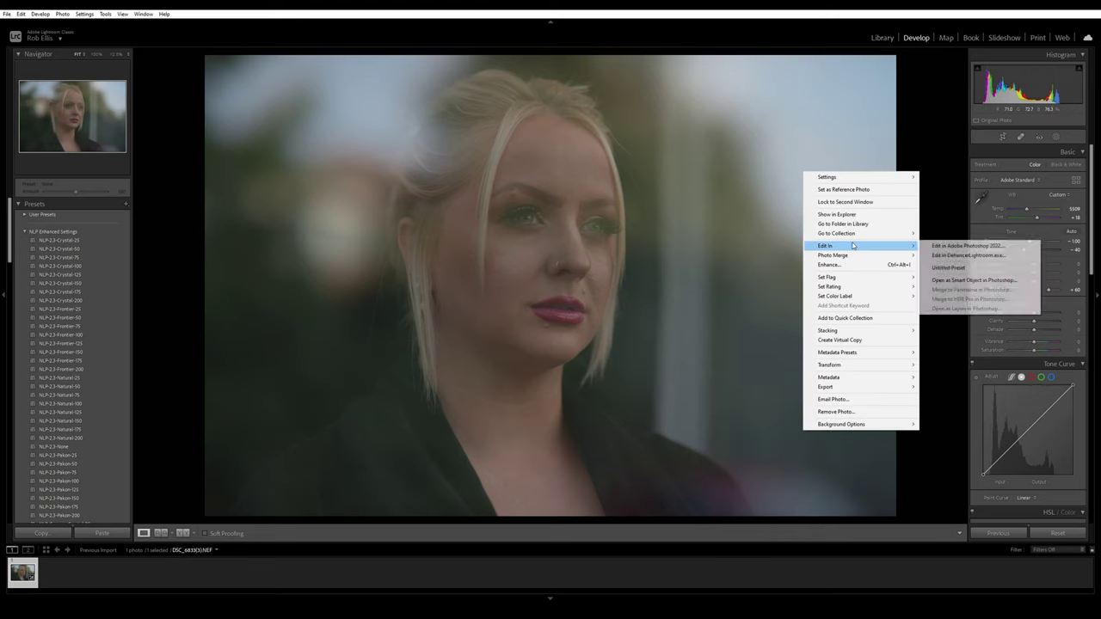
pyautogui.click(1013, 257)
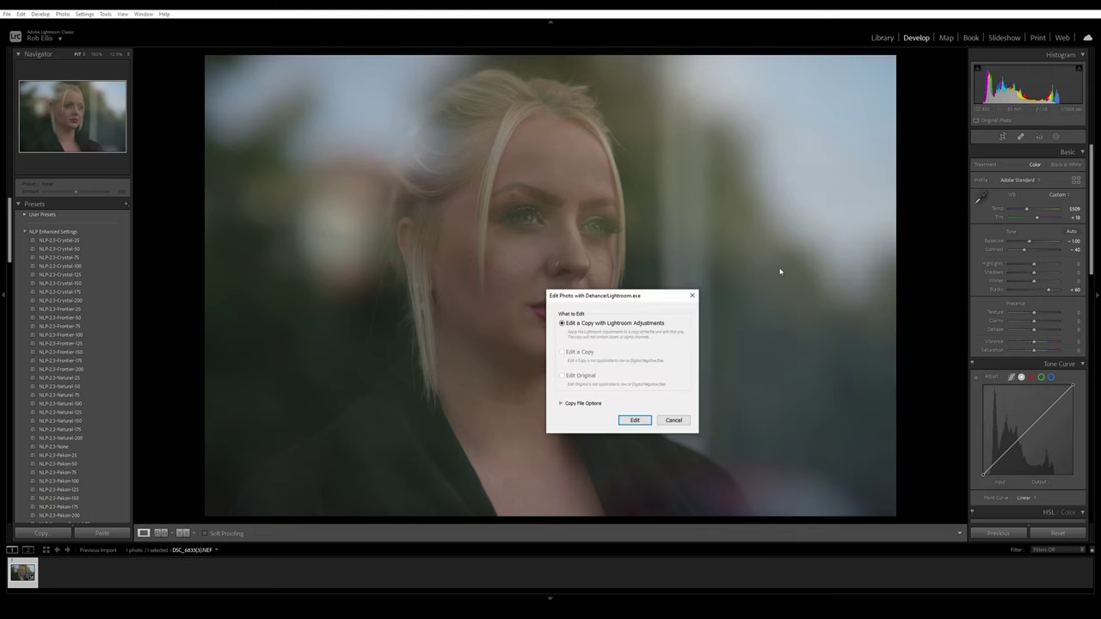
pyautogui.click(637, 419)
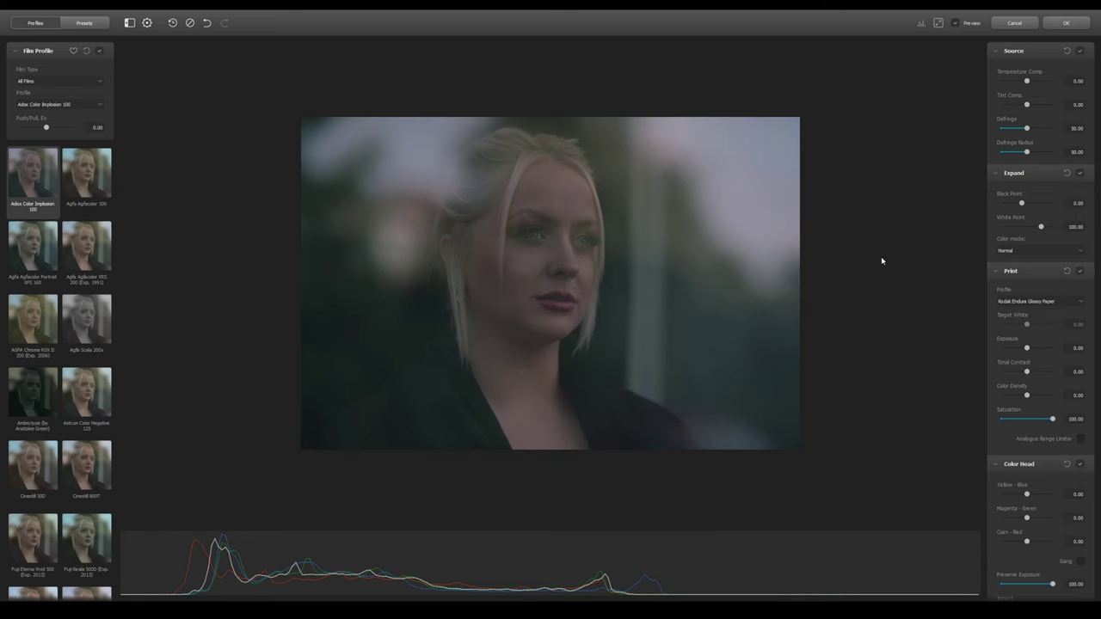
# Apply the Kodak Portra 400 film profile to the portrait.
pyautogui.click(97, 84)
pyautogui.click(97, 83)
pyautogui.scroll(-15, 76, 351)
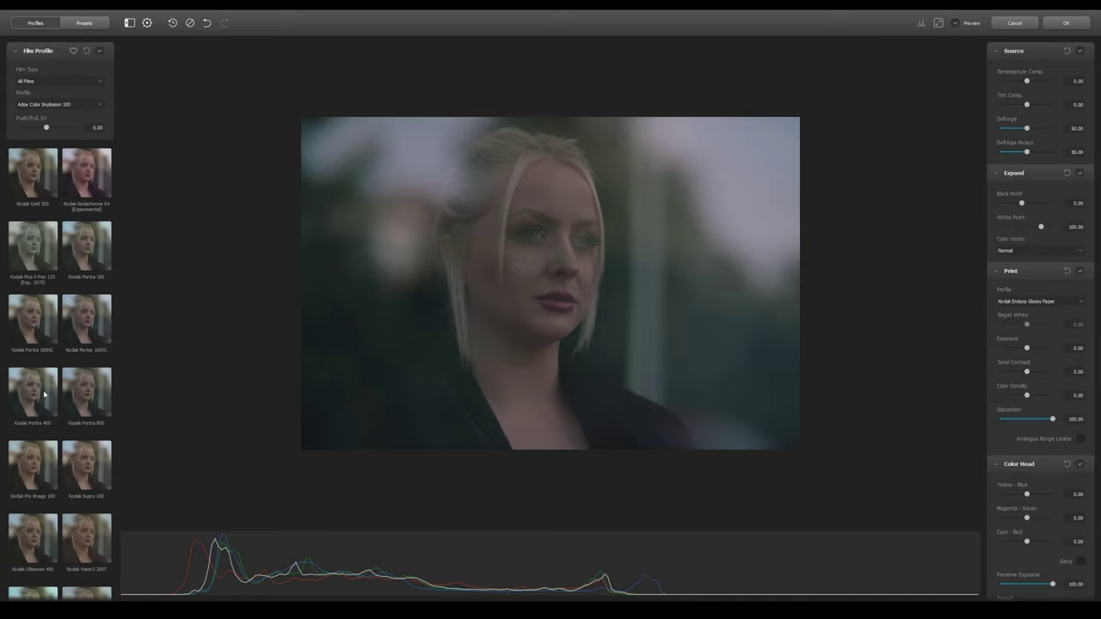
pyautogui.click(44, 394)
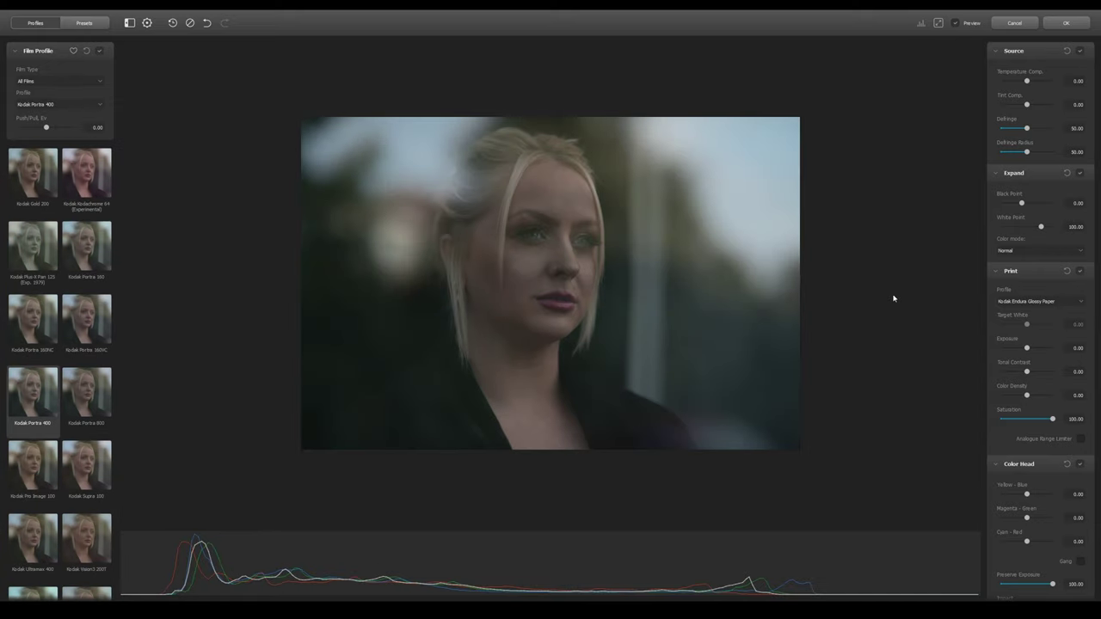
# Enable the analogue range limiter, set the black point to about 8, white point about 80, print exposure 1.1, tonal contrast 25 and color density 100.
pyautogui.click(1081, 439)
pyautogui.moveTo(1041, 226); pyautogui.dragTo(1028, 203)
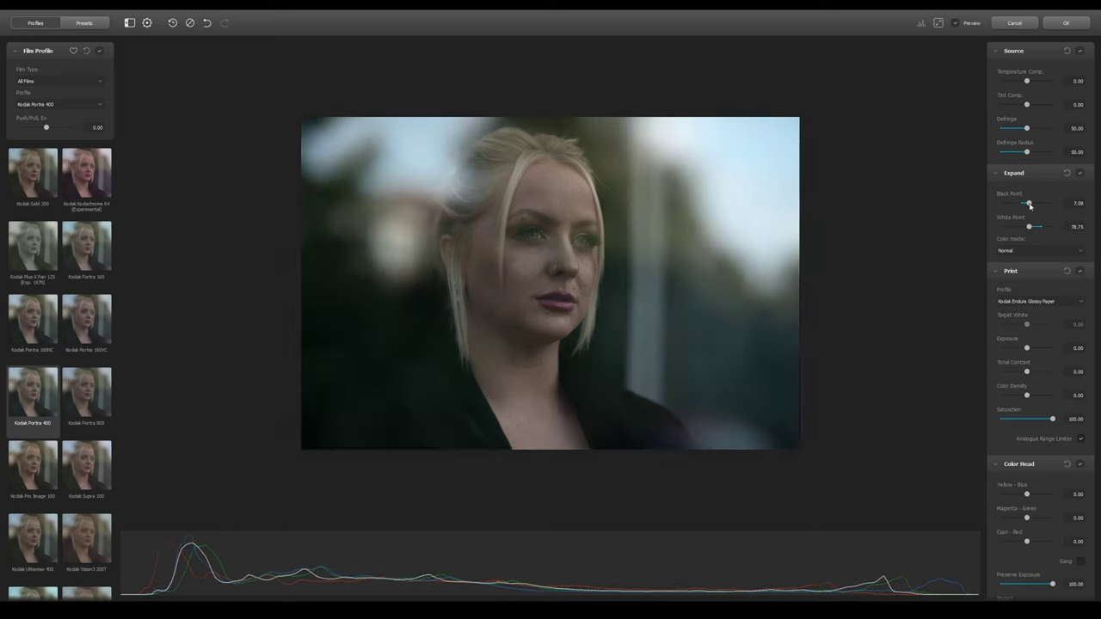
pyautogui.moveTo(1026, 348); pyautogui.dragTo(1052, 395)
pyautogui.moveTo(1029, 226); pyautogui.dragTo(1031, 226)
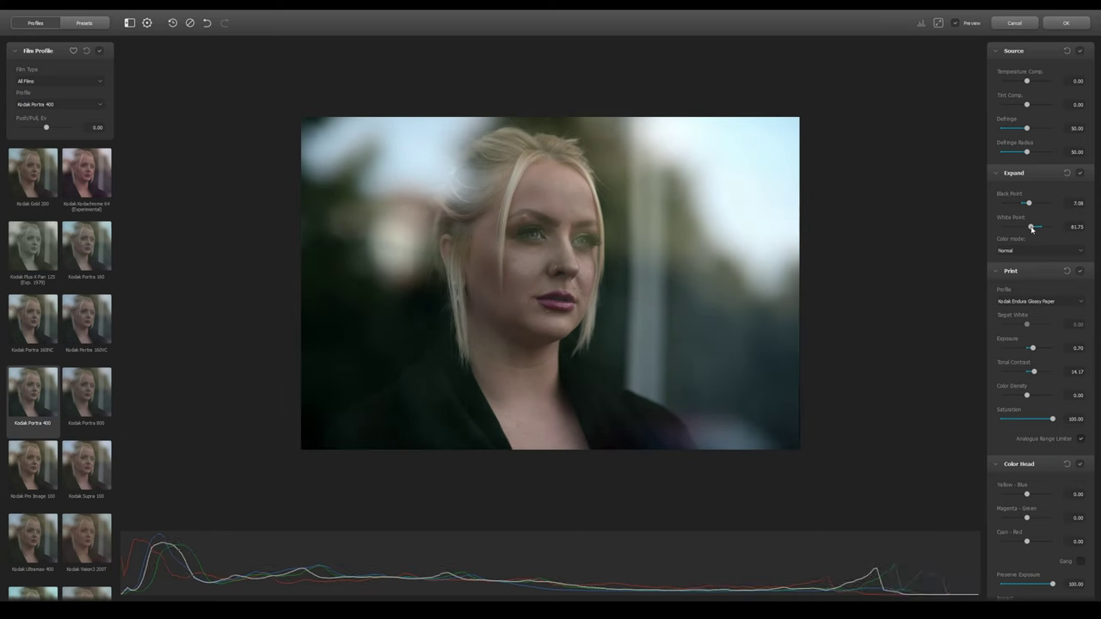
# Balance the portrait's Color Head with Yellow-Blue at -2.50, Magenta-Green at about -2.50 and Cyan-Red at 3.33.
pyautogui.scroll(-3, 1001, 446)
pyautogui.moveTo(1026, 438); pyautogui.dragTo(1028, 438)
pyautogui.moveTo(1027, 390)
pyautogui.mouseDown()
pyautogui.moveTo(1024, 417)
pyautogui.moveTo(1025, 382)
pyautogui.mouseUp()
pyautogui.scroll(3, 1028, 84)
pyautogui.scroll(-4, 1025, 259)
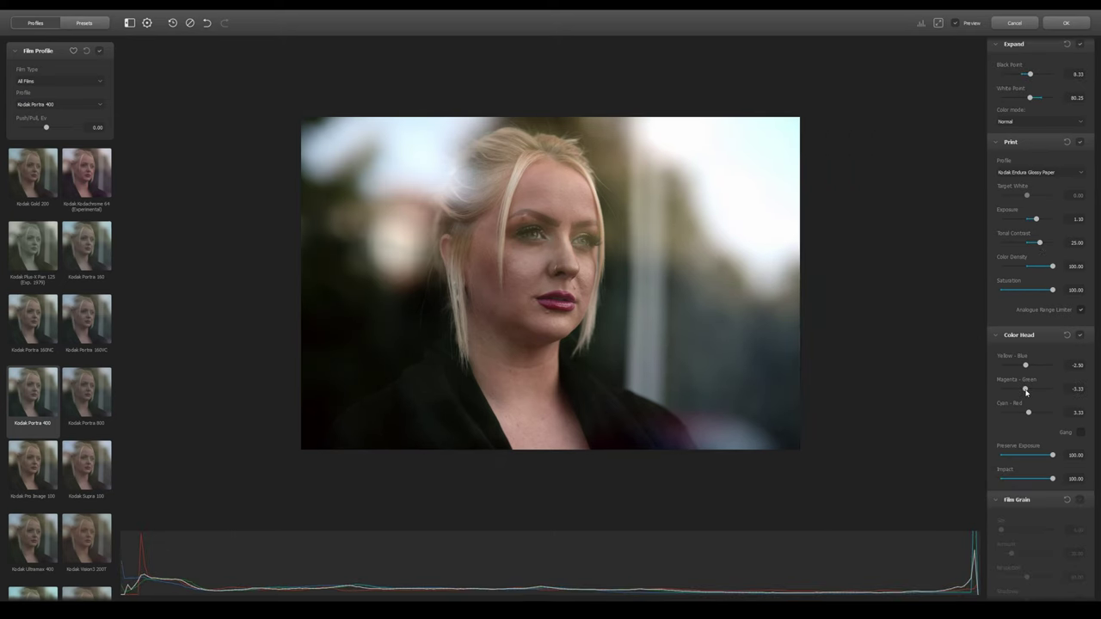
# Add analogue negative film grain at size 1, lowering its resolution and amount.
pyautogui.scroll(-3, 998, 392)
pyautogui.click(991, 396)
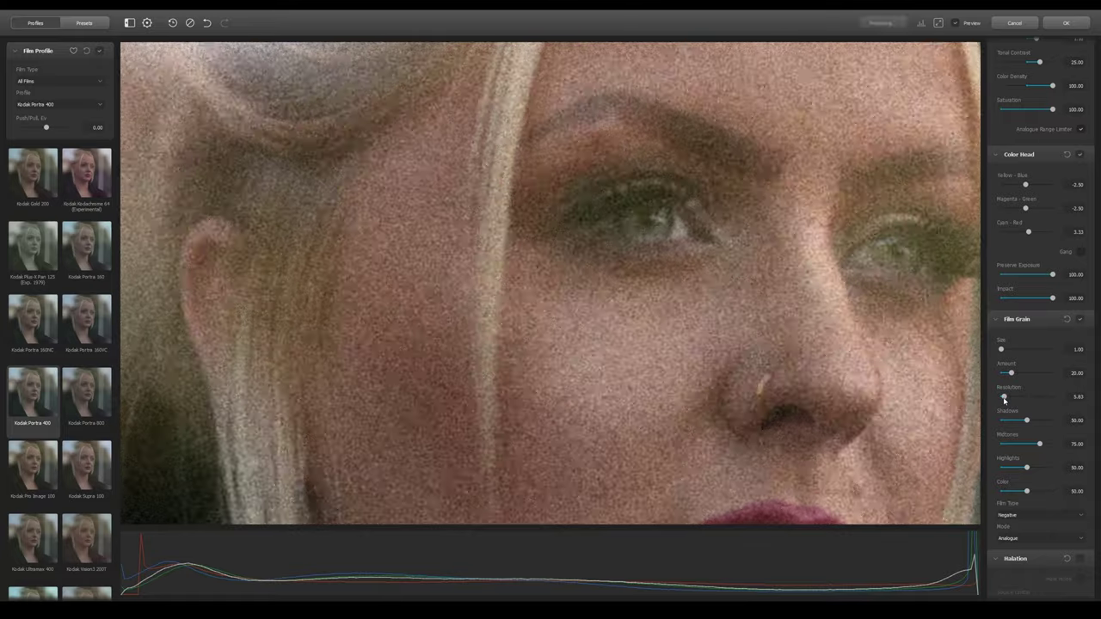
pyautogui.moveTo(1011, 374); pyautogui.dragTo(1005, 374)
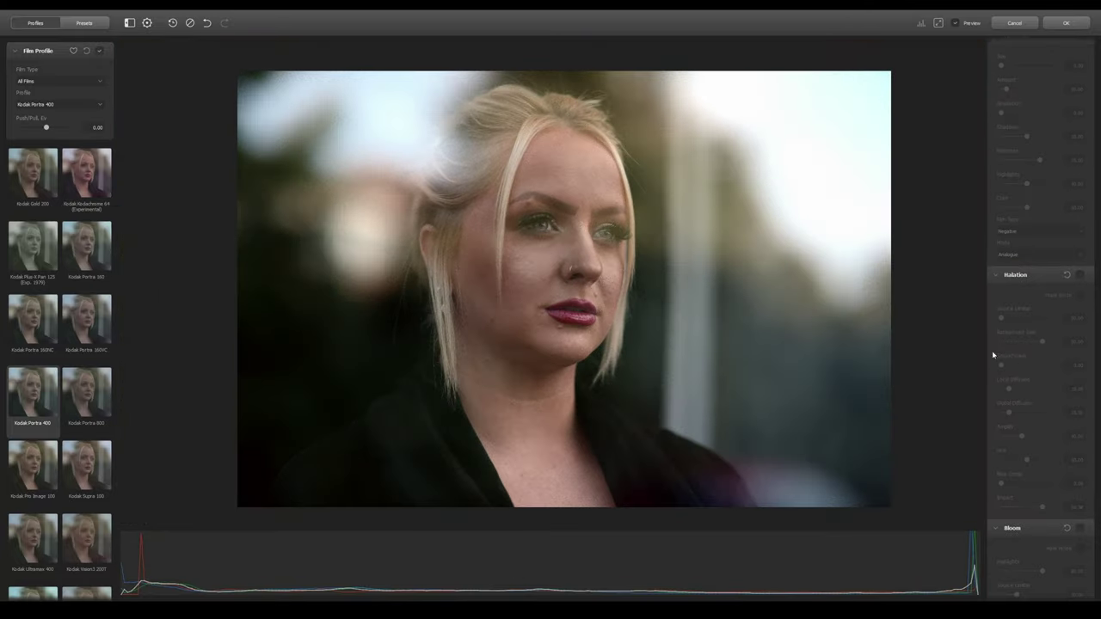
# Enable Bloom with a source limiter of 54.17 and diffusion of 28.33, and return the rendered portrait to Lightroom.
pyautogui.scroll(-9, 1017, 387)
pyautogui.scroll(10, 1011, 370)
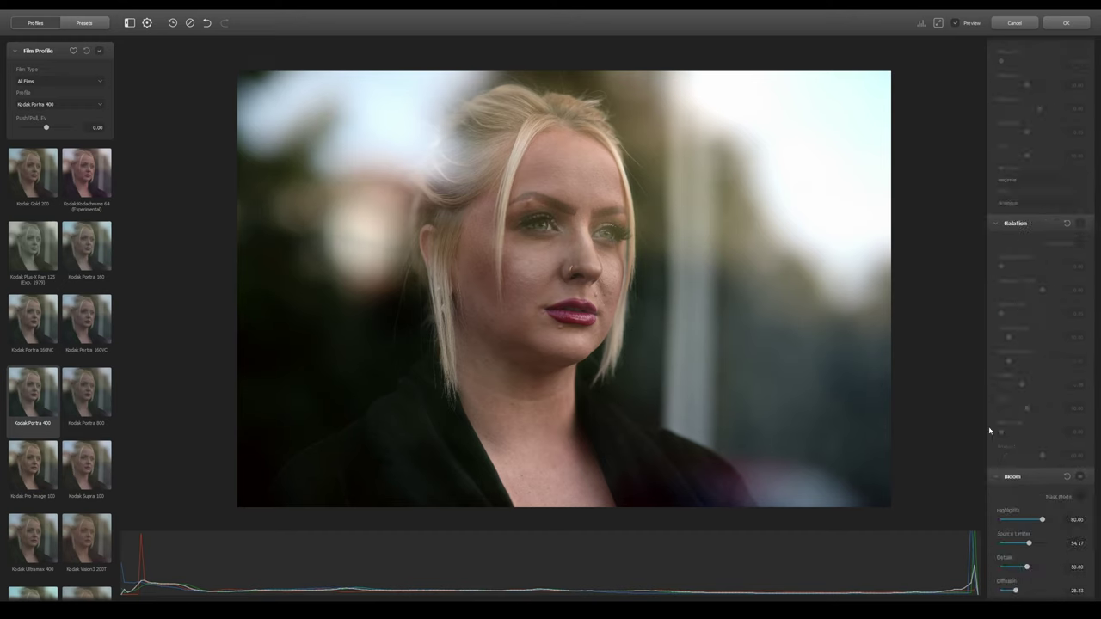
pyautogui.click(598, 237)
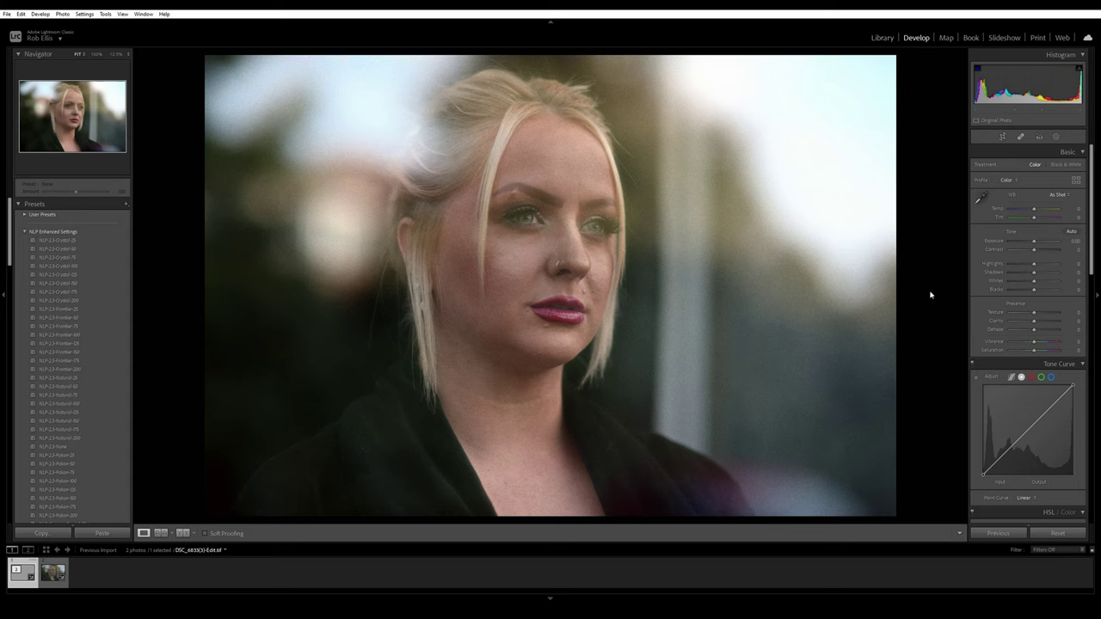
# Set the portrait's Exposure to +0.26, Contrast +23, Highlights +81, Shadows +11, Blacks -26 and Vibrance +7.
pyautogui.moveTo(1034, 250); pyautogui.dragTo(999, 315)
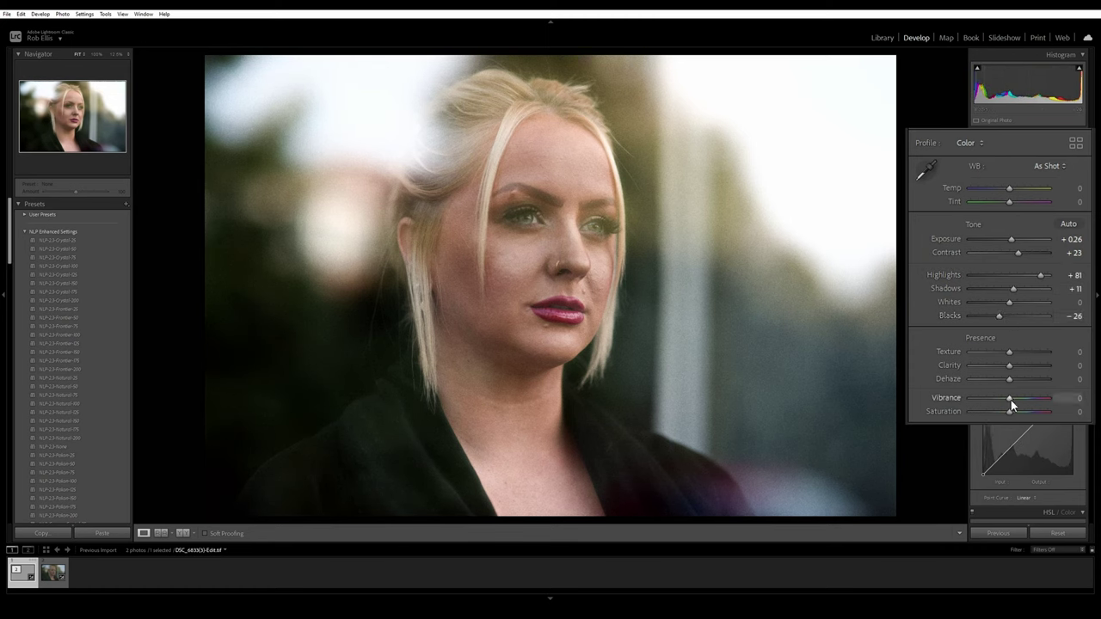
pyautogui.moveTo(1012, 399)
pyautogui.mouseDown()
pyautogui.moveTo(1028, 400)
pyautogui.moveTo(1014, 399)
pyautogui.mouseUp()
# Raise the portrait's red saturation to about +25, increase its blue saturation and slightly brighten the orange luminance.
pyautogui.scroll(-5, 915, 403)
pyautogui.moveTo(1011, 333); pyautogui.dragTo(1020, 333)
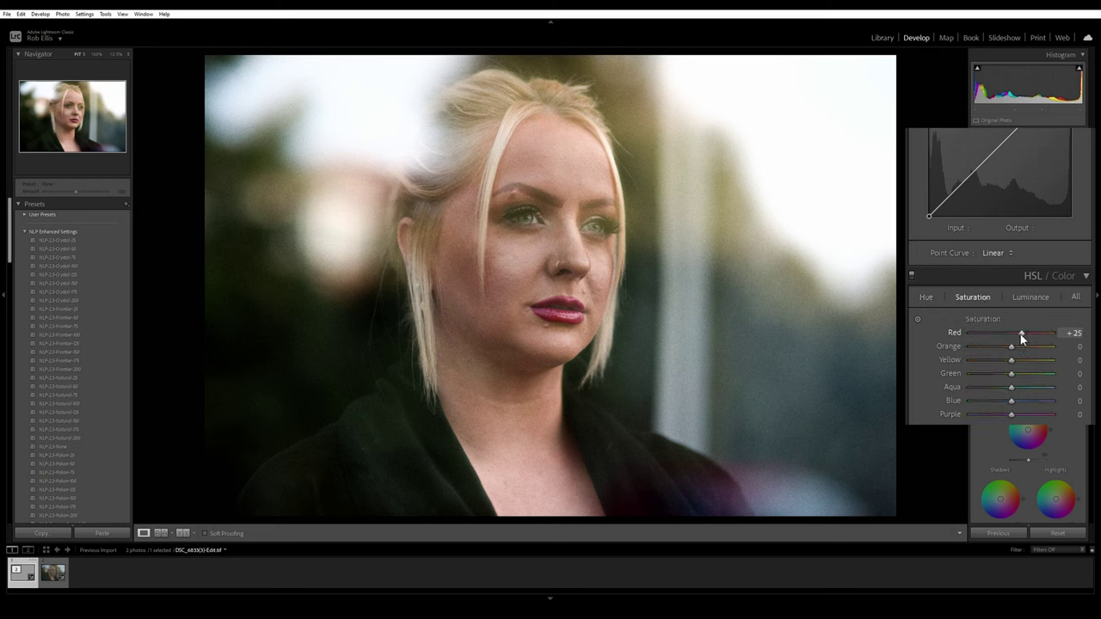
pyautogui.moveTo(1019, 334); pyautogui.dragTo(1021, 402)
pyautogui.click(1030, 297)
pyautogui.moveTo(1011, 346); pyautogui.dragTo(1014, 351)
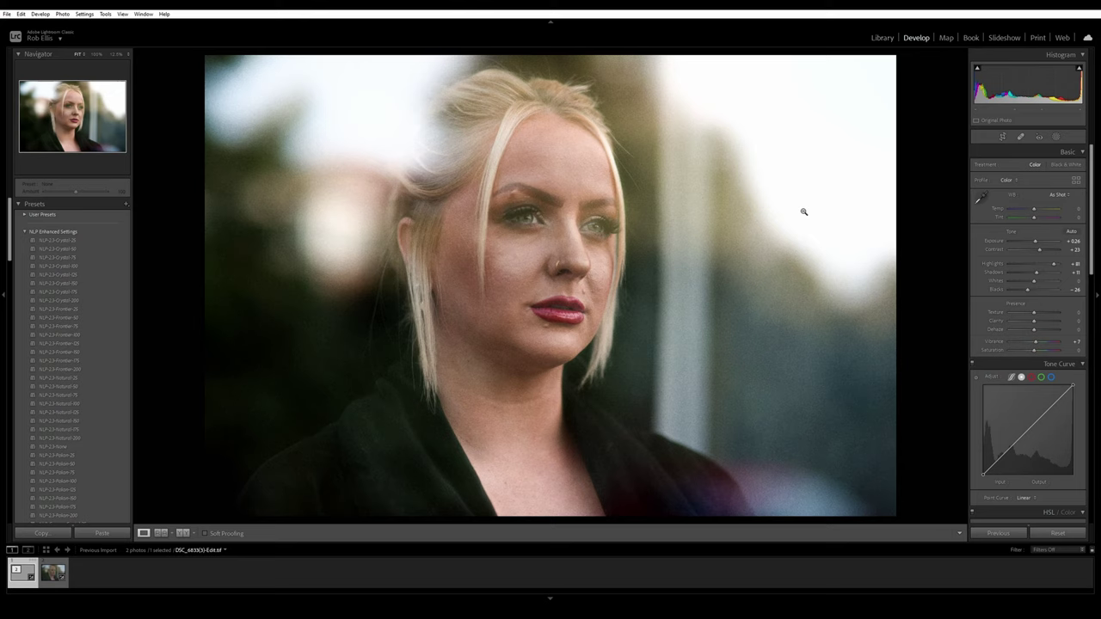
# Send the adjusted portrait to an external editor for further editing.
pyautogui.rightClick(772, 177)
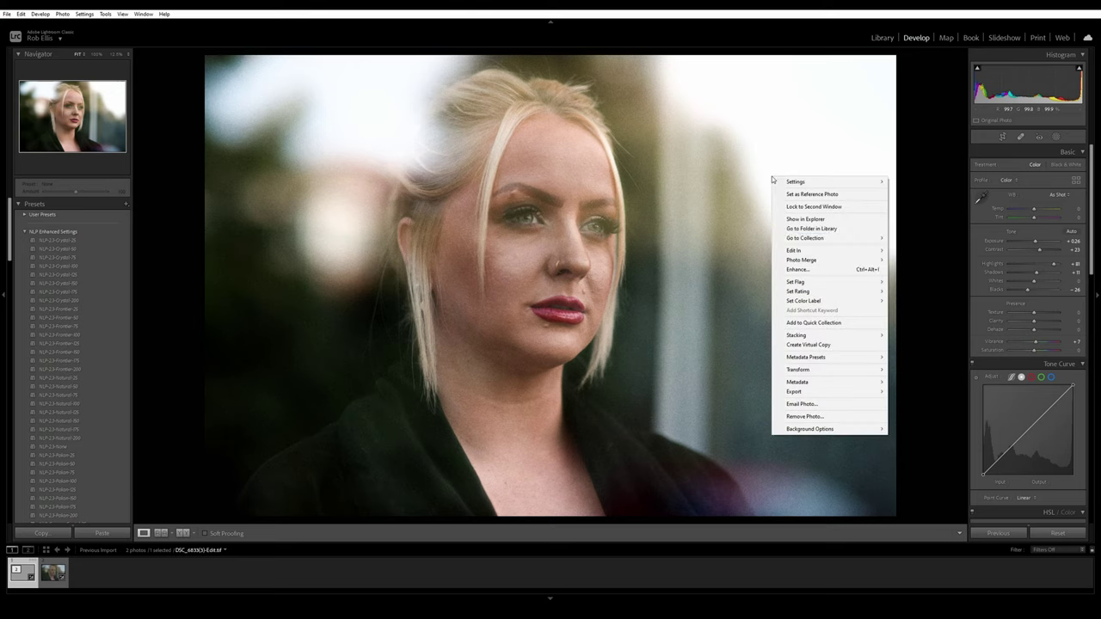
pyautogui.moveTo(832, 252)
pyautogui.click(987, 286)
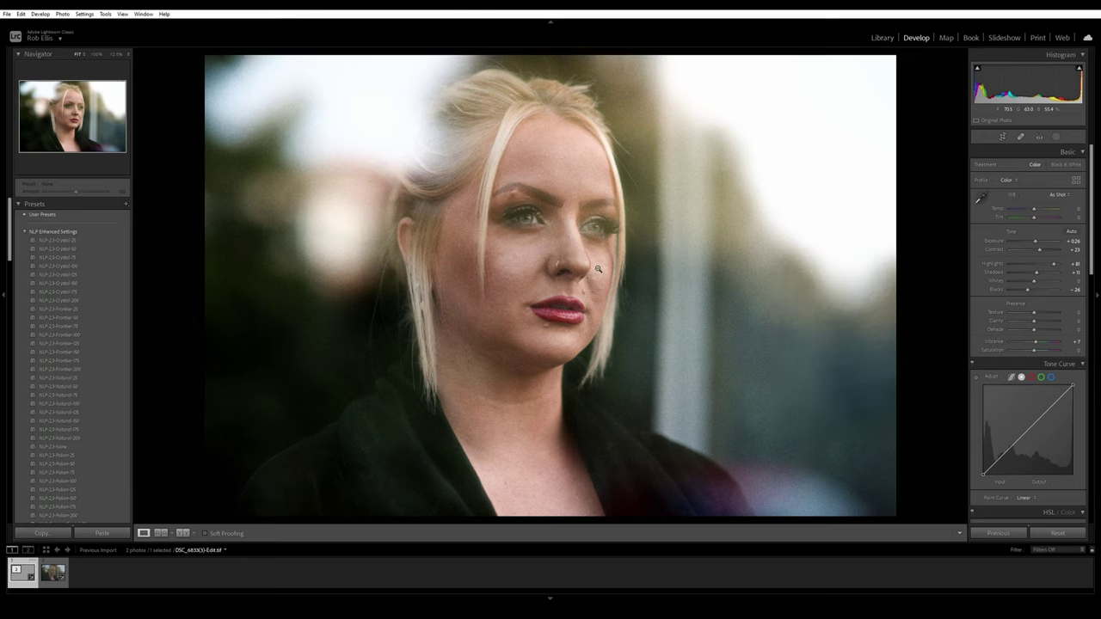